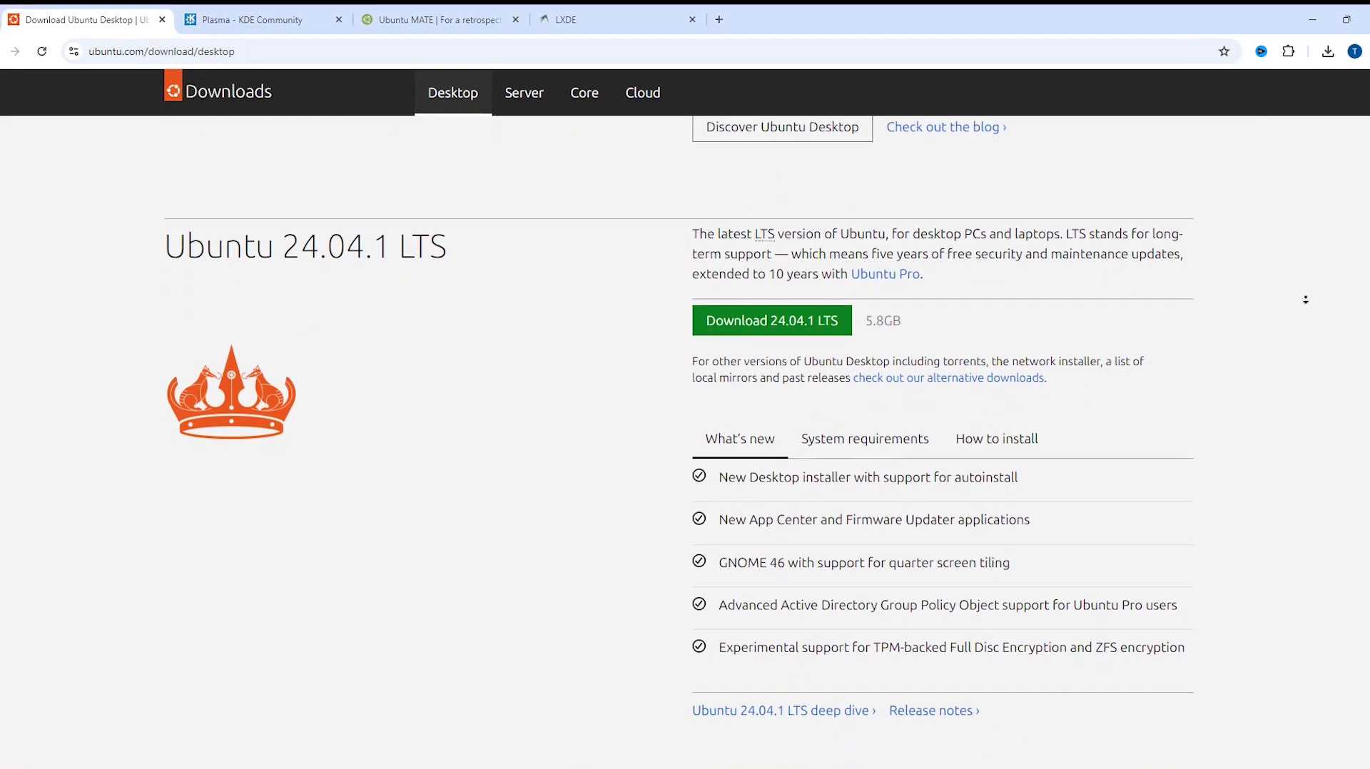
- Look through the open KDE Plasma, Ubuntu MATE and LXDE web pages to compare the available desktop environments
{"action": "key", "text": "ctrl+Tab"}
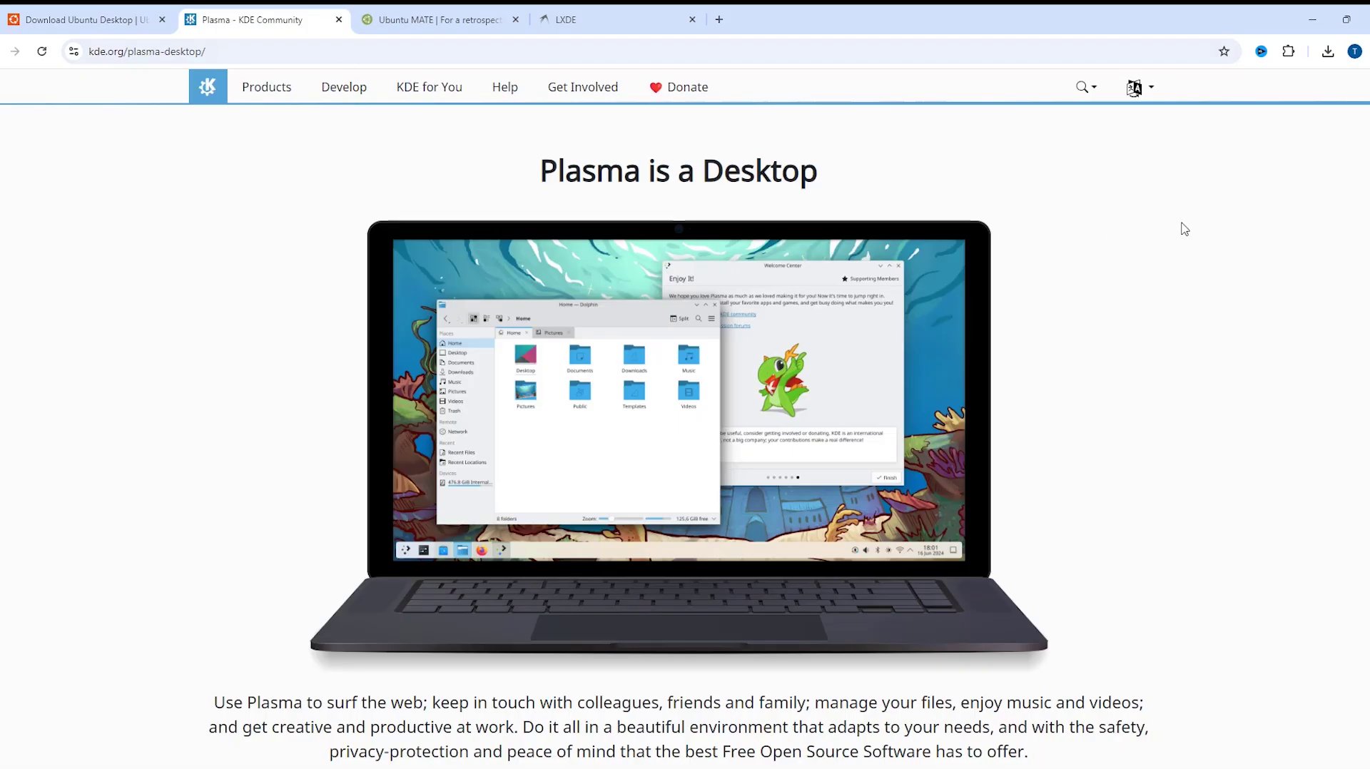
{"action": "middle_click", "coordinate": [1212, 227]}
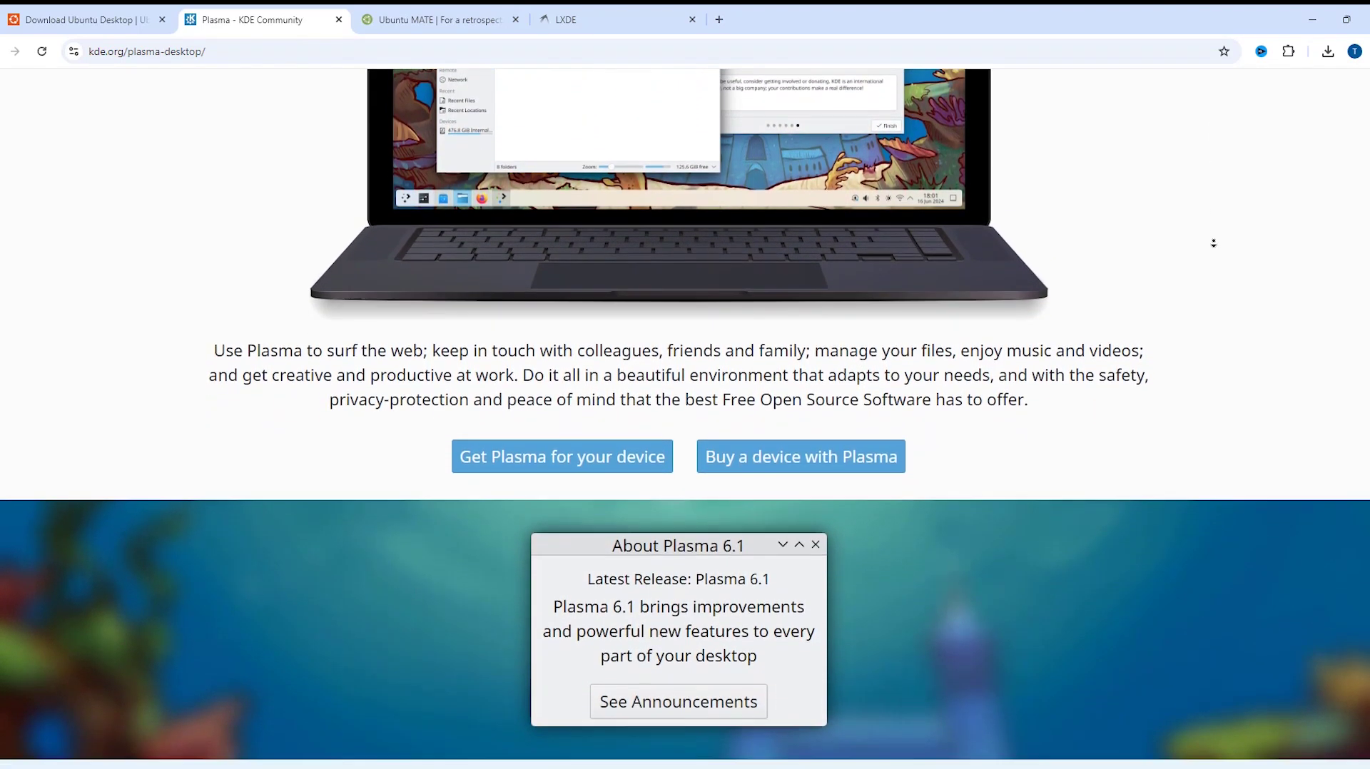
{"action": "left_click", "coordinate": [464, 10]}
{"action": "middle_click", "coordinate": [1205, 373]}
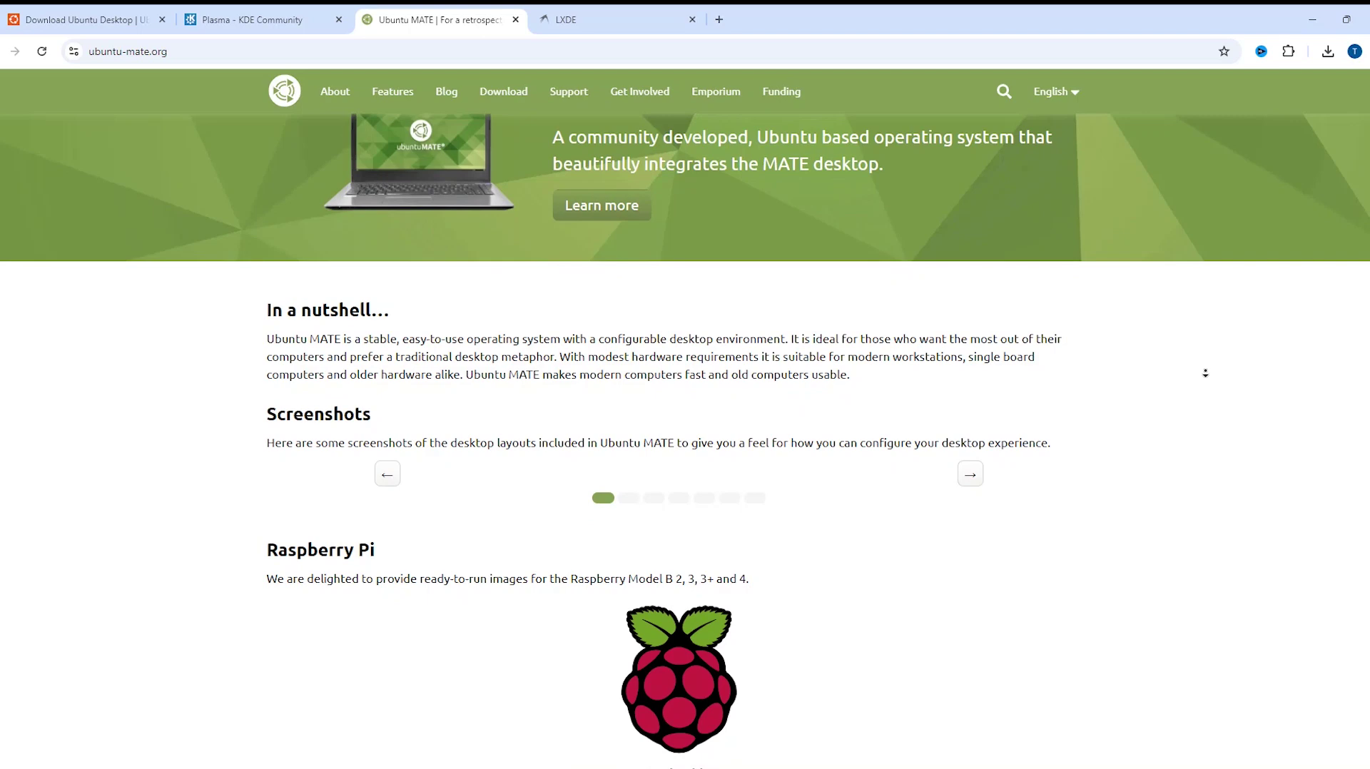
{"action": "key", "text": "ctrl+Tab"}
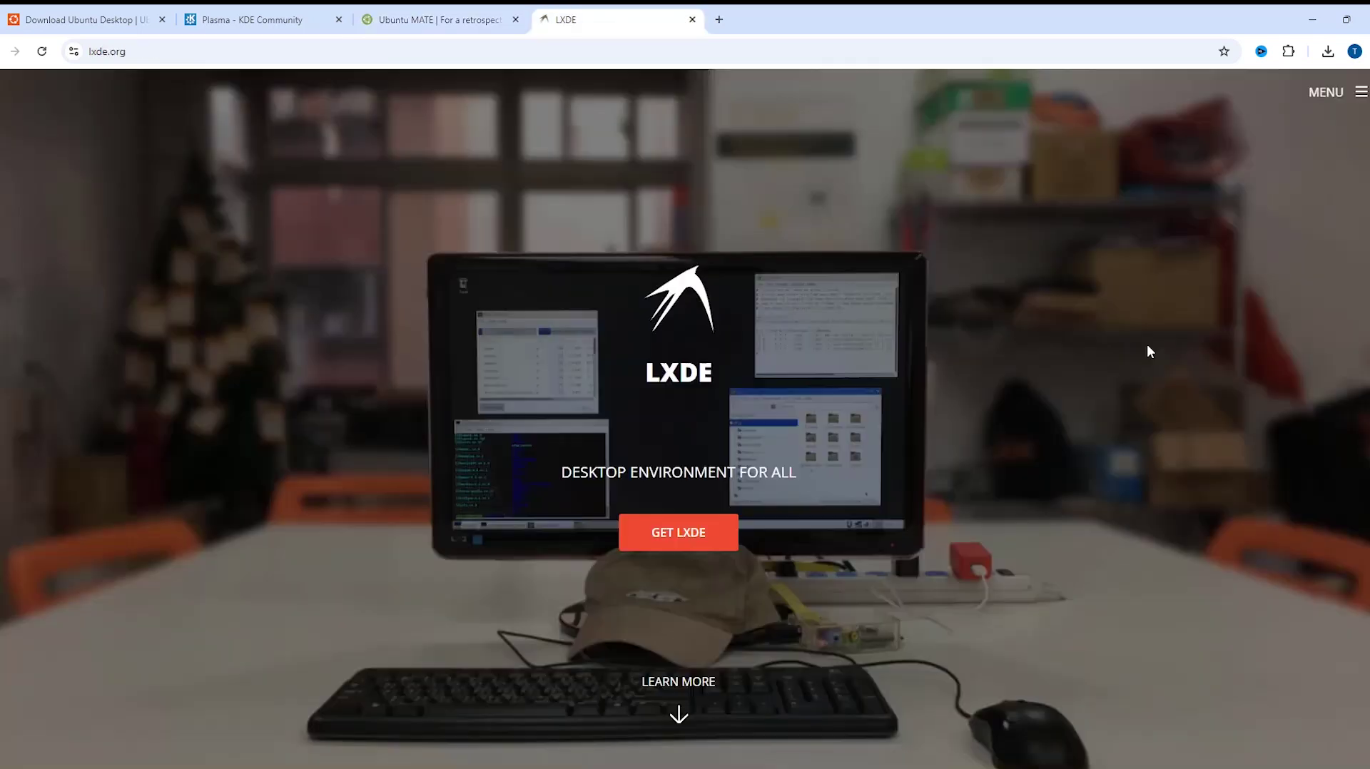
{"action": "middle_click", "coordinate": [1055, 392]}
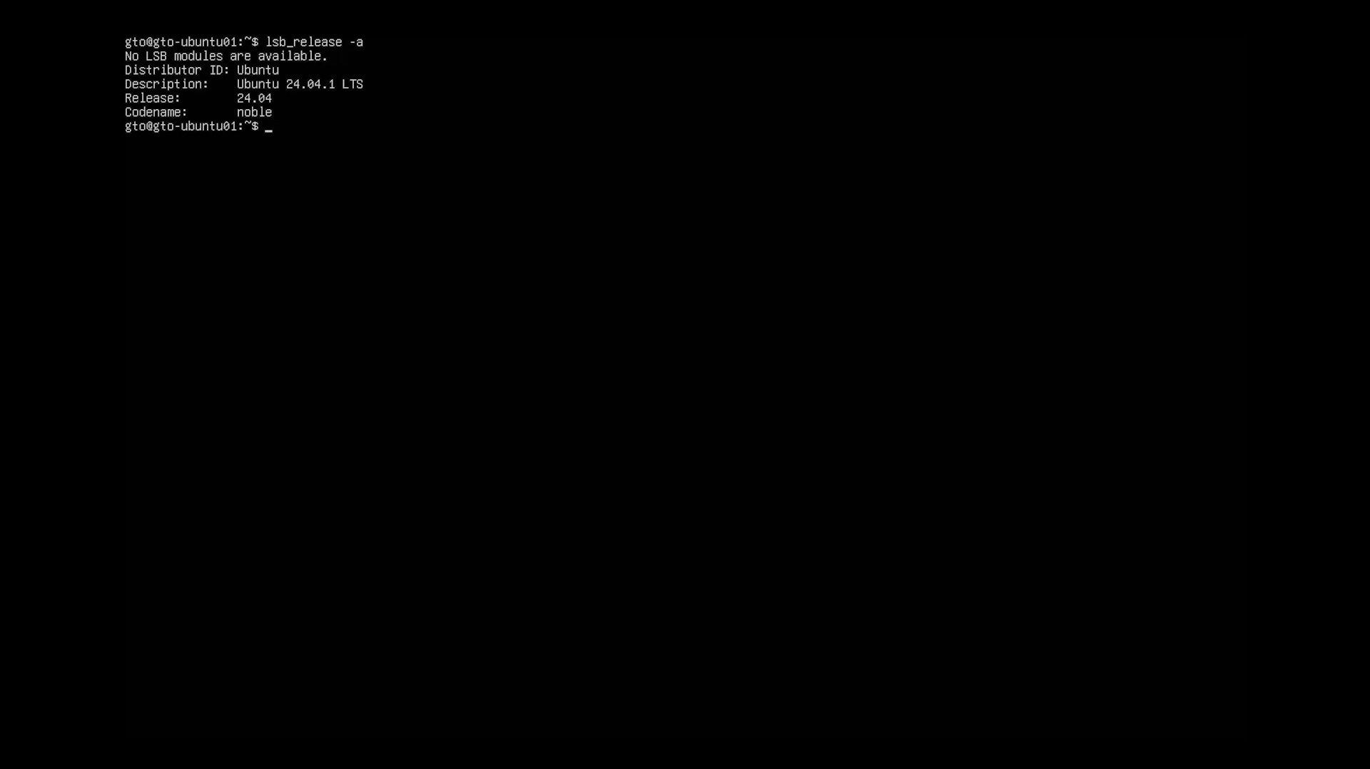
- Switch to the Ubuntu server console, update the package lists with apt and upgrade the installed packages, confirming with y
{"action": "type", "text": "sudo apt update"}
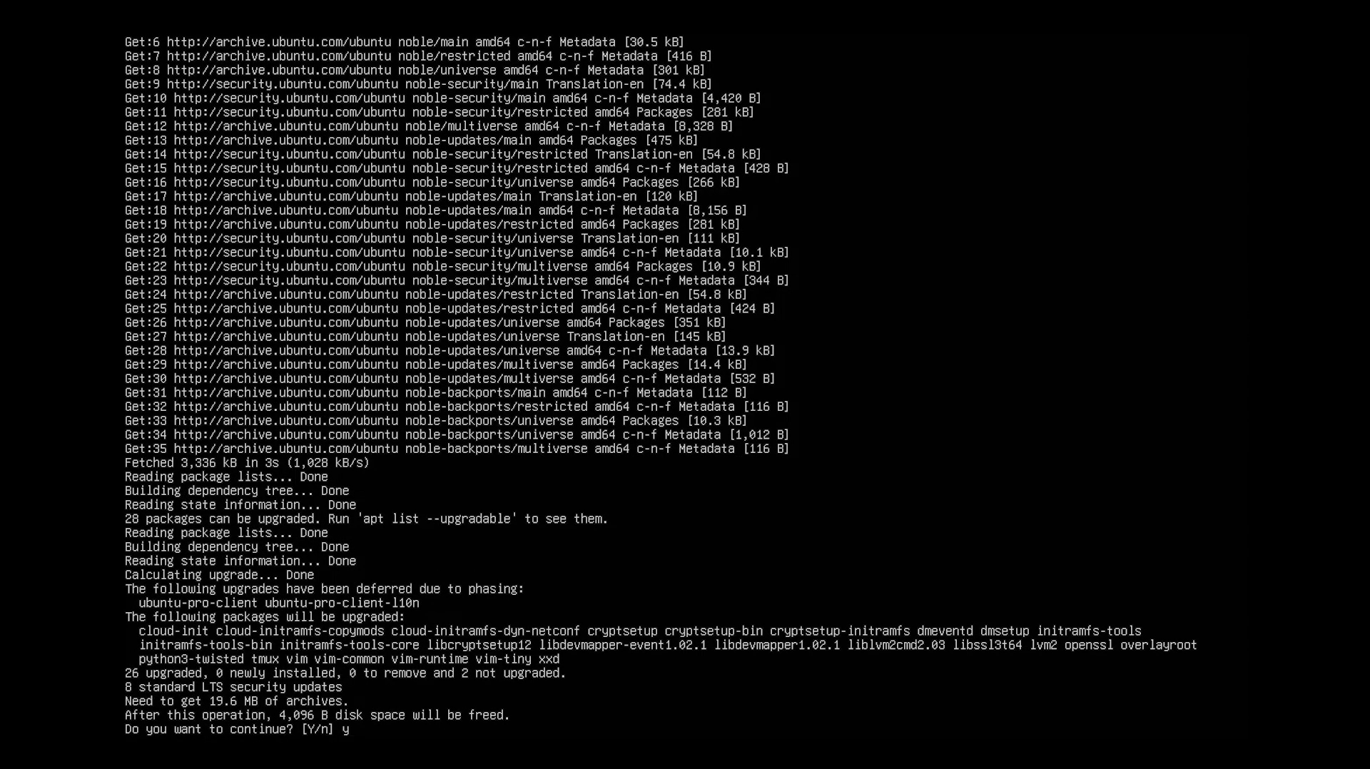
{"action": "key", "text": "Return"}
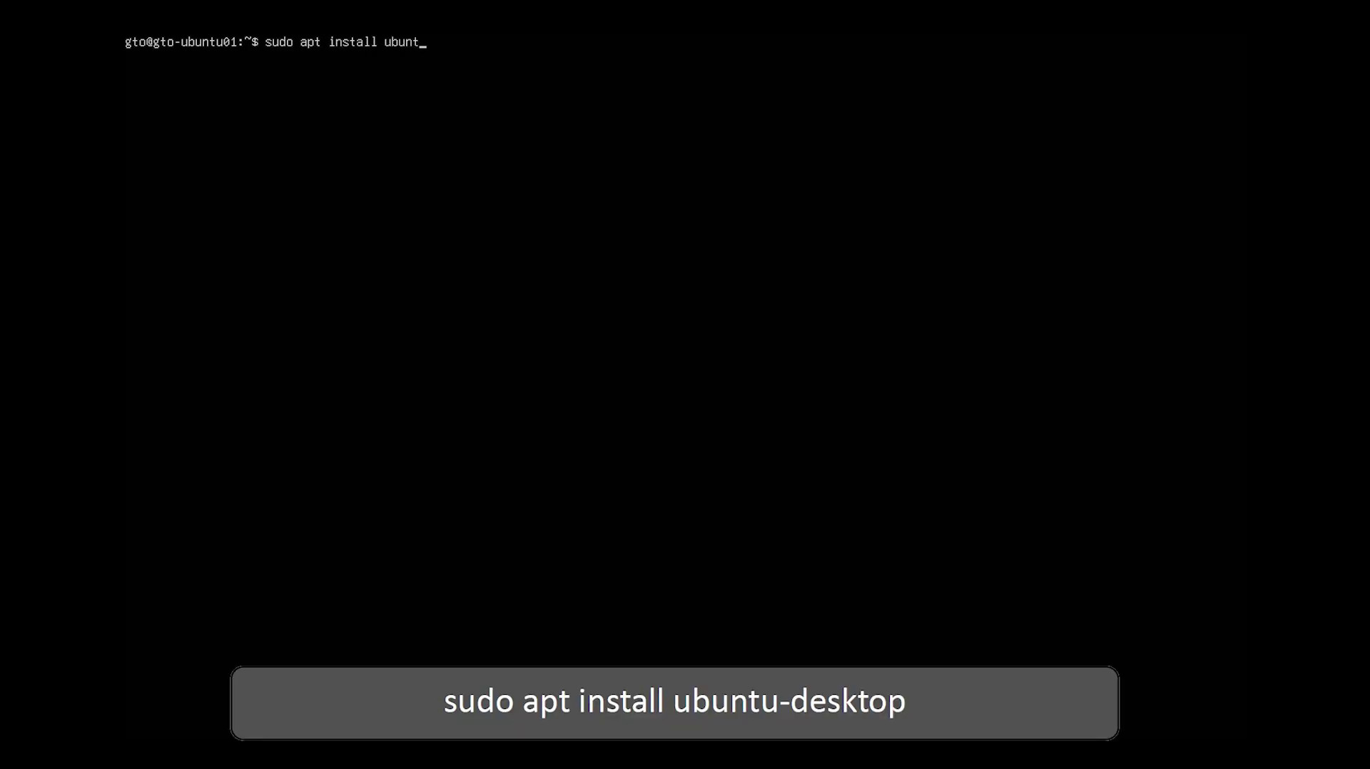
- Install the ubuntu-desktop package with apt, accept the installation with y, and reboot the server
{"action": "type", "text": "ubuntu-desk"}
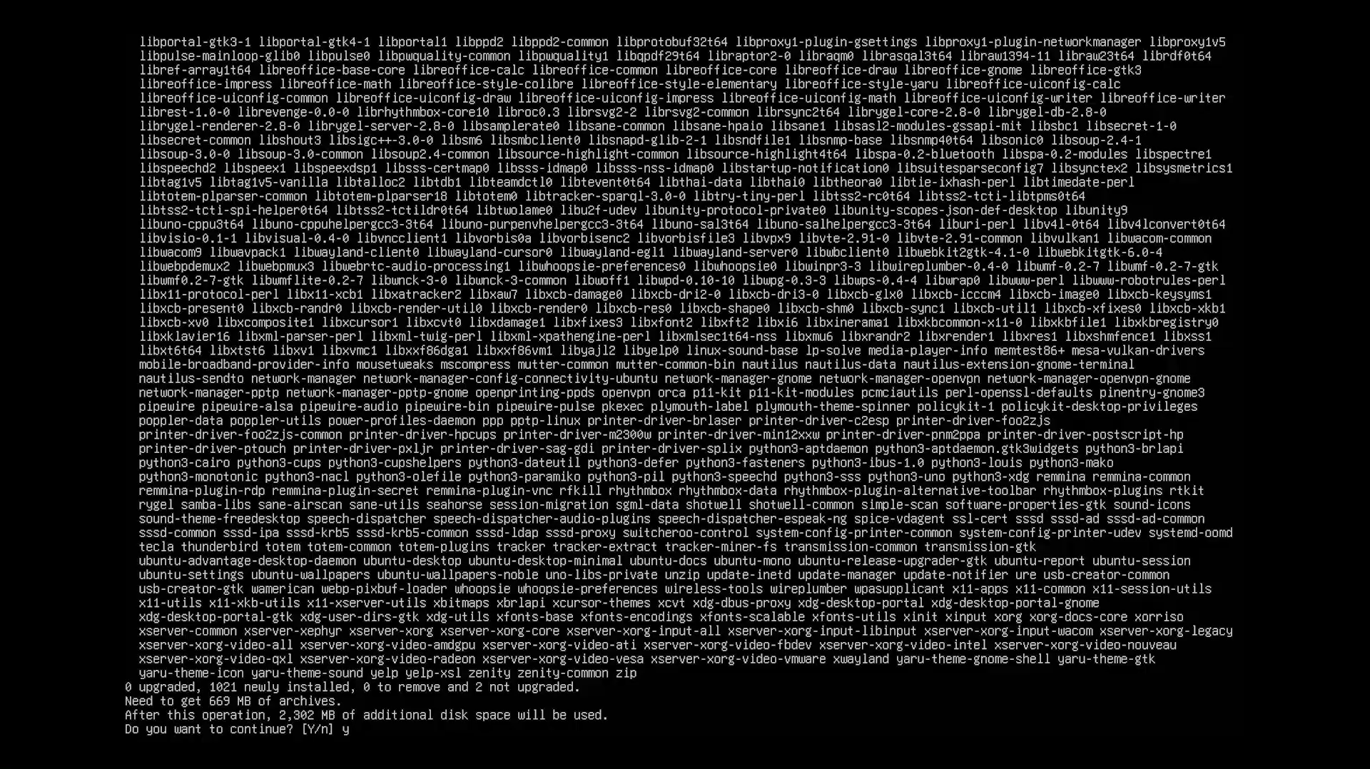
{"action": "key", "text": "Return"}
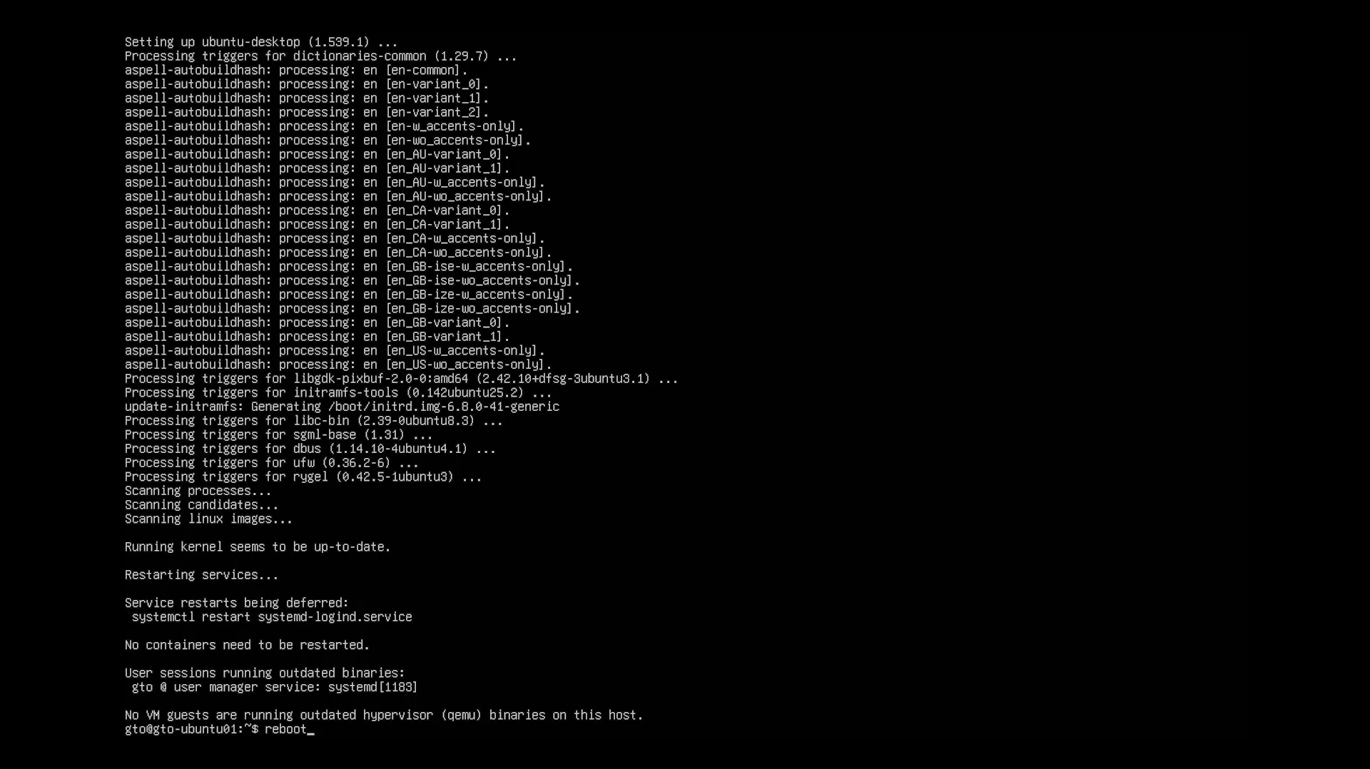
{"action": "key", "text": "Return"}
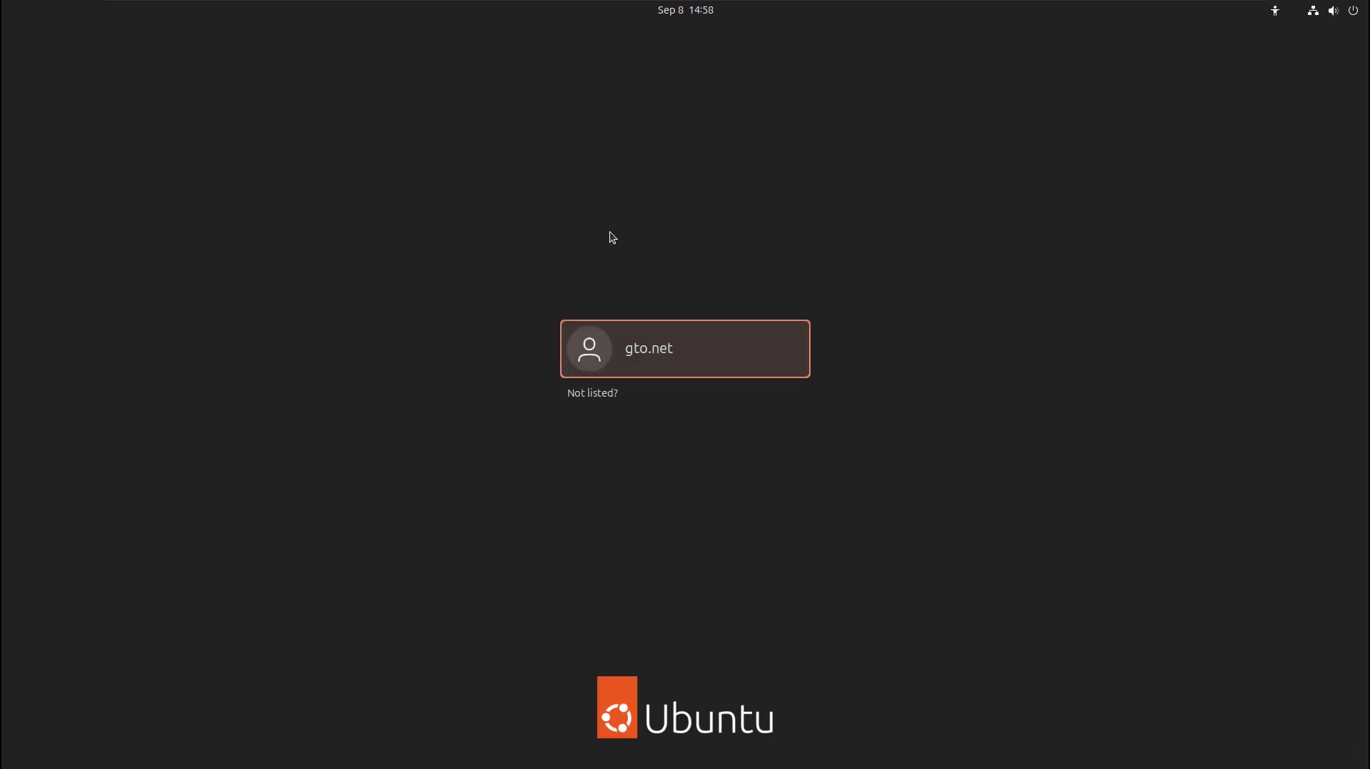
- Log in to the listed account on the graphical login screen by entering the account password
{"action": "left_click", "coordinate": [663, 349]}
{"action": "type", "text": "*************"}
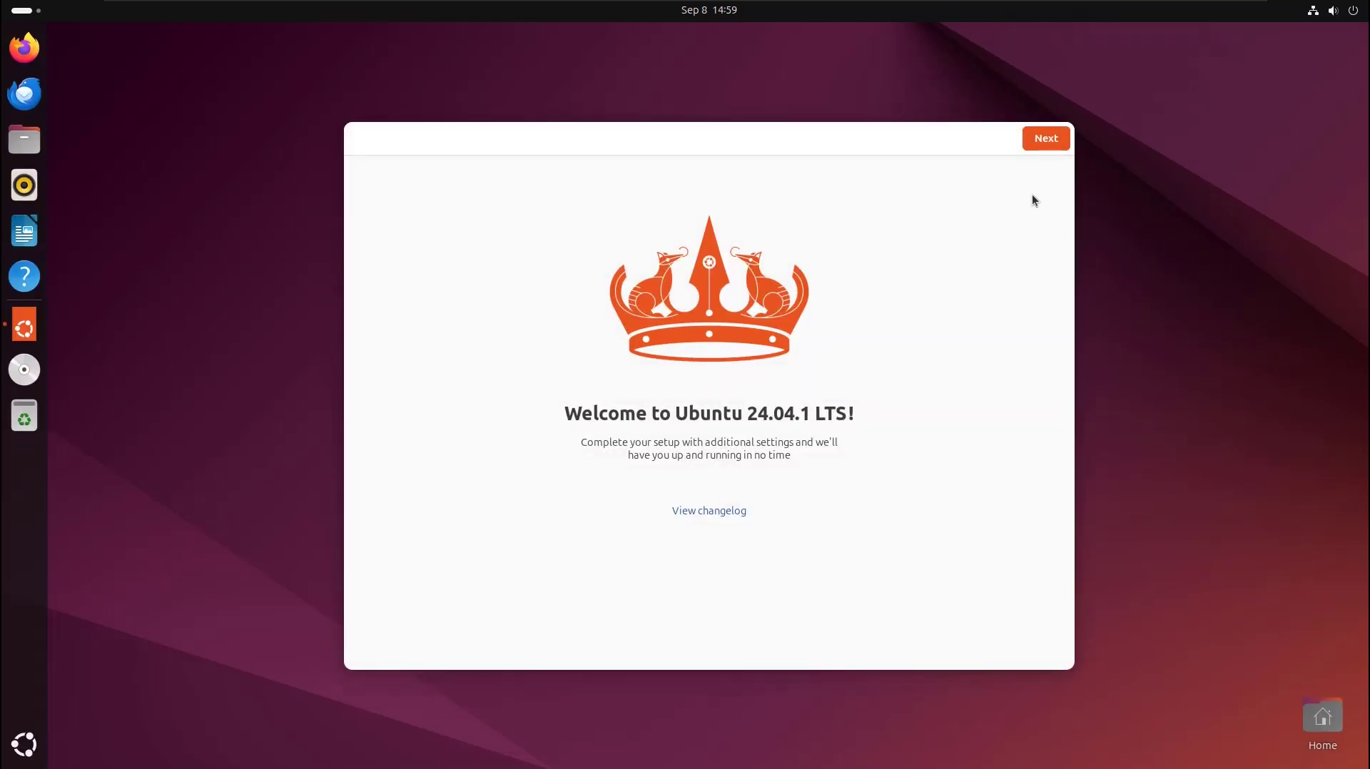
- Complete the Ubuntu welcome setup, skipping Ubuntu Pro for now and choosing not to share system data
{"action": "left_click", "coordinate": [1043, 139]}
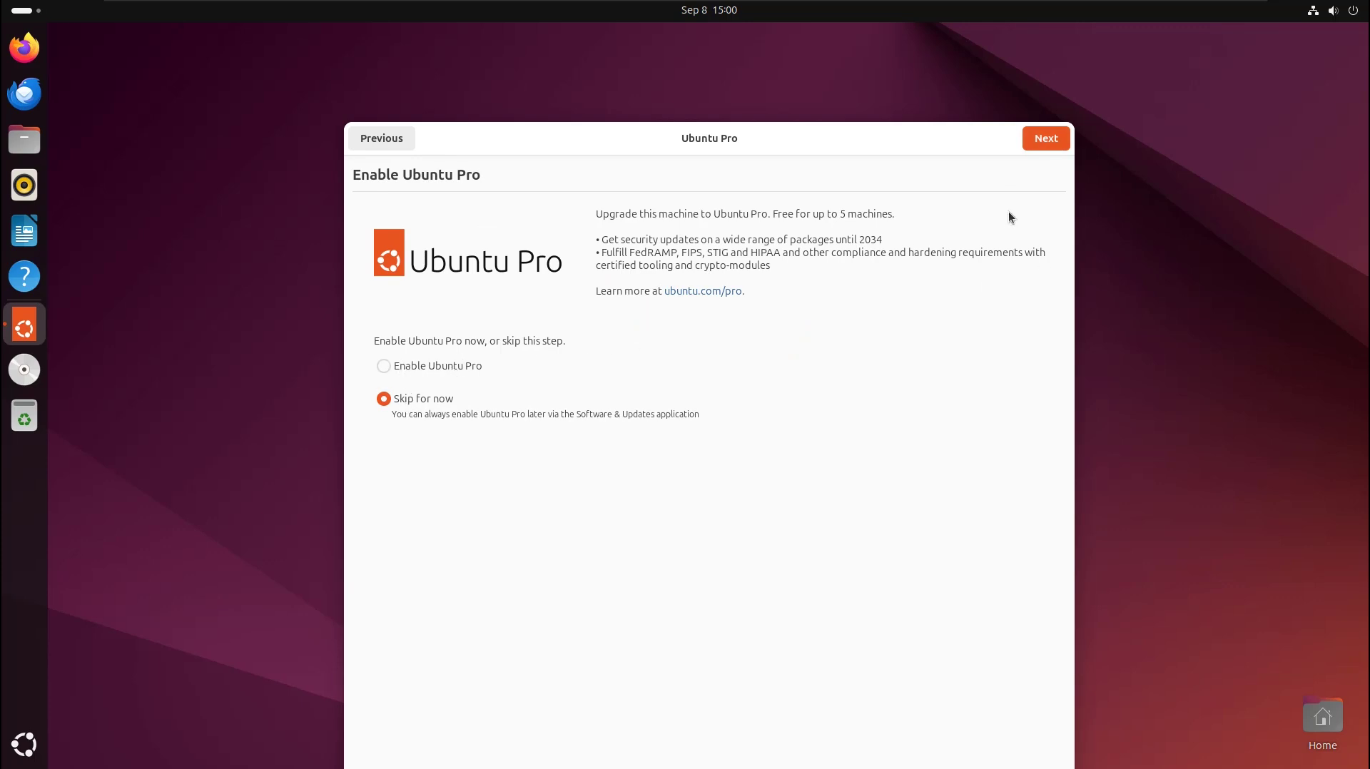
{"action": "left_click", "coordinate": [1054, 138]}
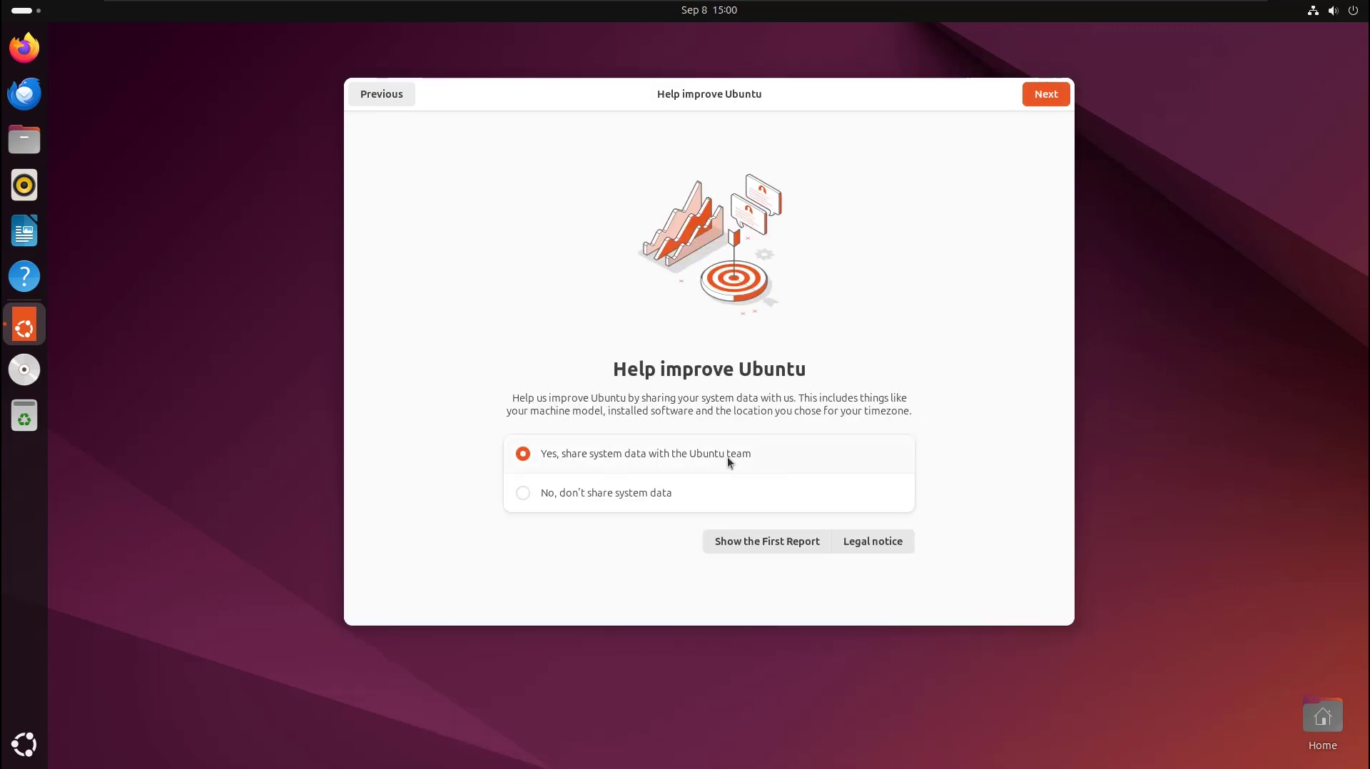
{"action": "left_click", "coordinate": [599, 495]}
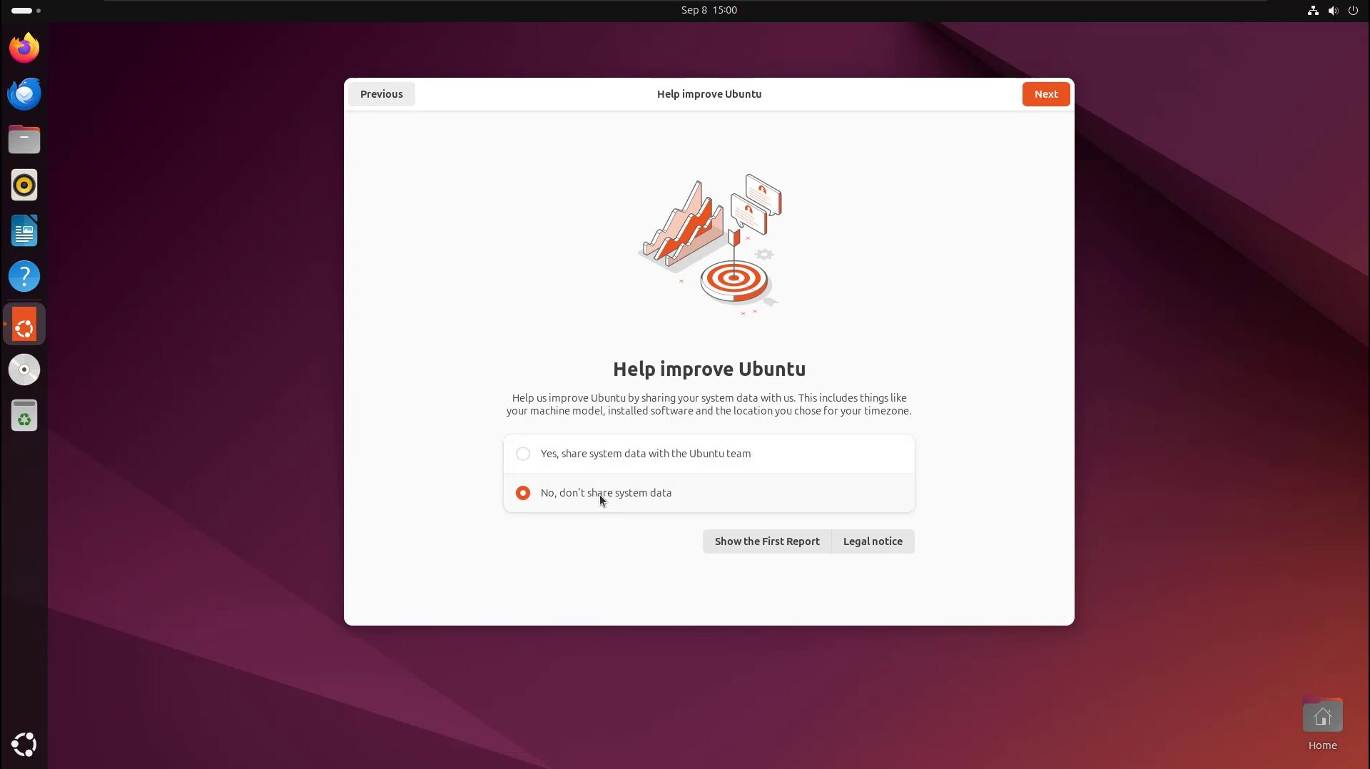
{"action": "left_click", "coordinate": [1039, 97]}
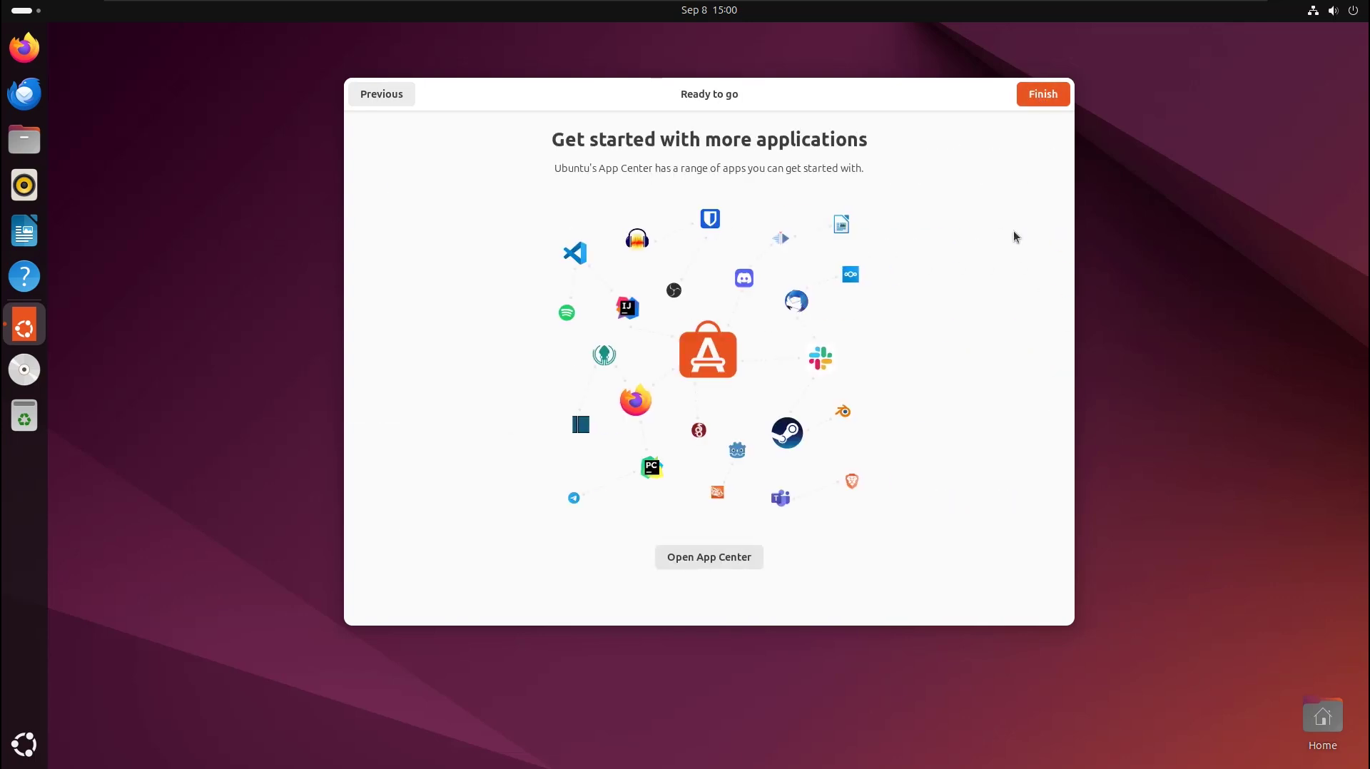
{"action": "left_click", "coordinate": [1049, 99]}
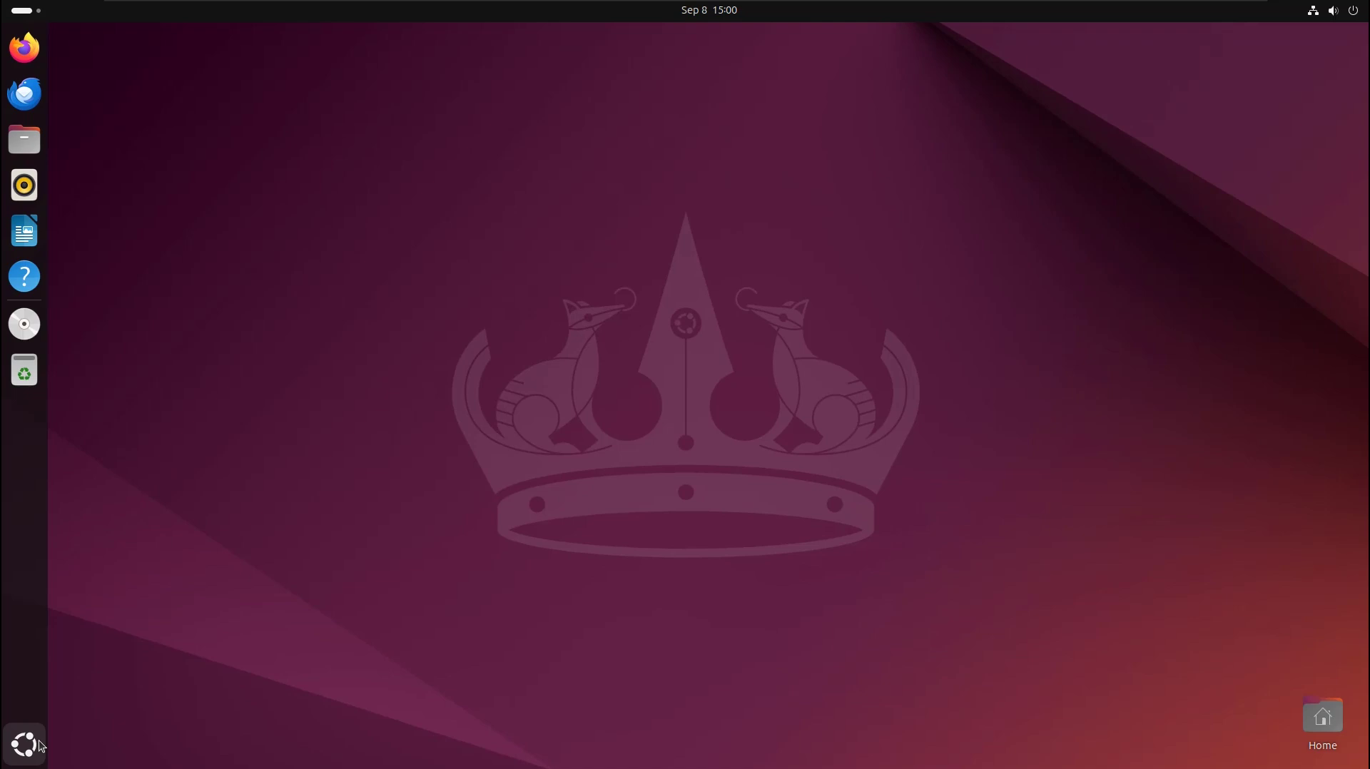
- Open Terminal from the installed applications and print the current desktop session with echo $DESKTOP_SESSION
{"action": "left_click", "coordinate": [25, 746]}
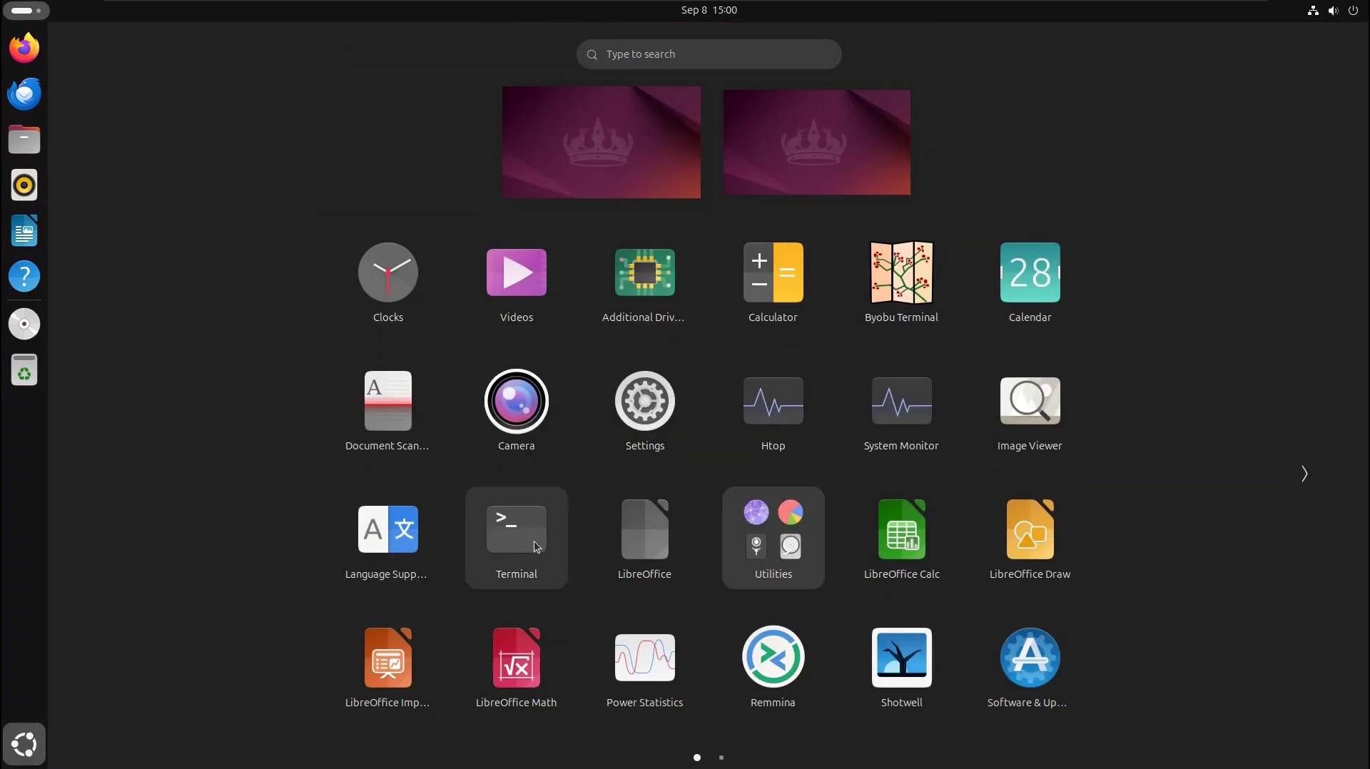
{"action": "left_click", "coordinate": [535, 546]}
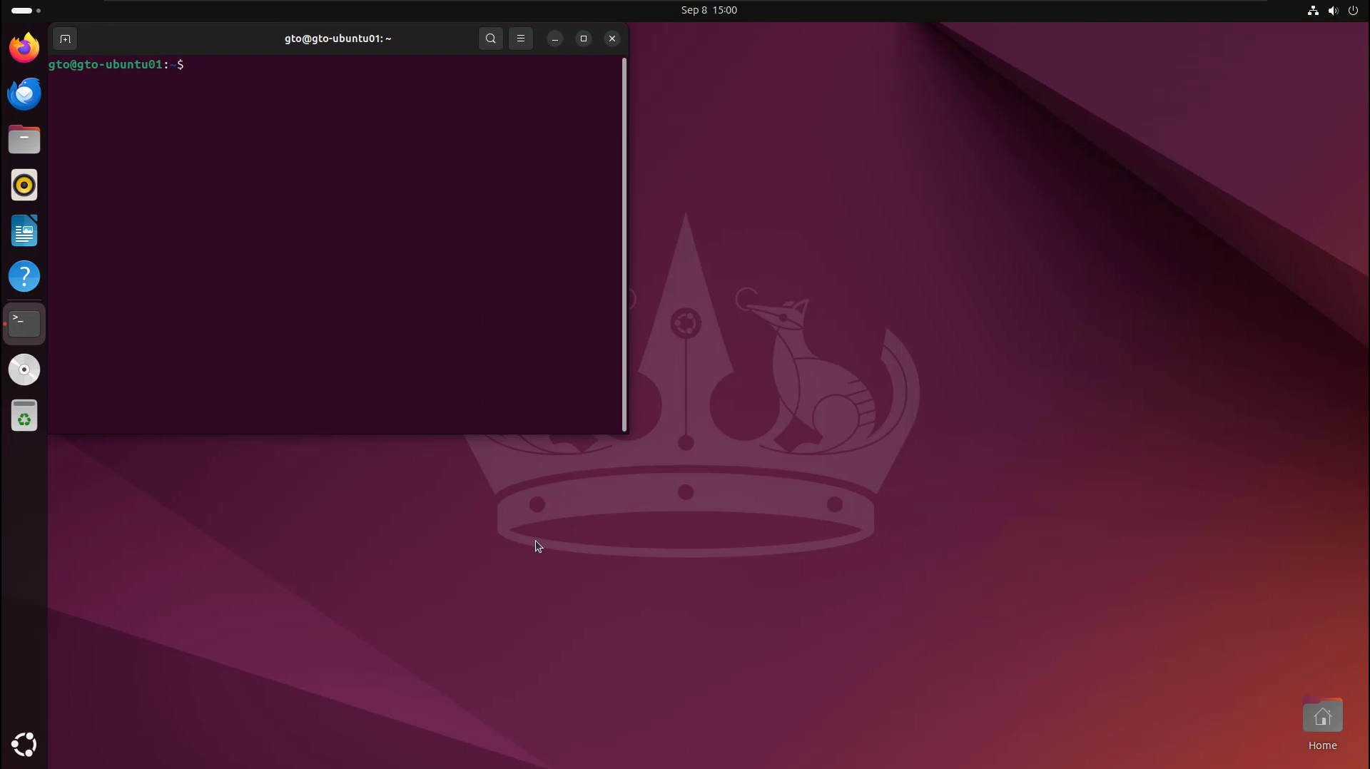
{"action": "type", "text": "ech"}
{"action": "type", "text": "o $DESKTOP_SESSION"}
{"action": "key", "text": "Return"}
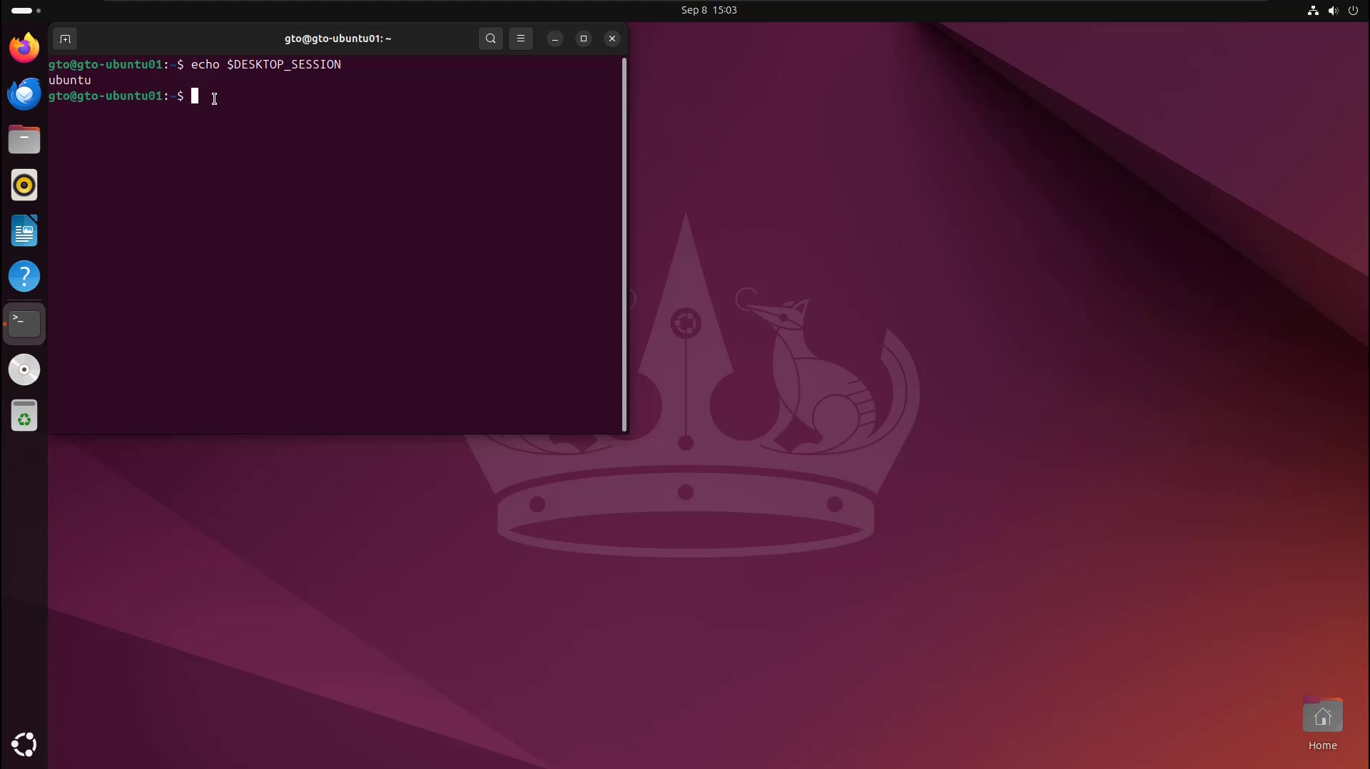
- Install the MATE desktop with sudo apt install ubuntu-mate-desktop, entering the sudo password and accepting with y
{"action": "type", "text": "sudo apt install ubuntu-mate"}
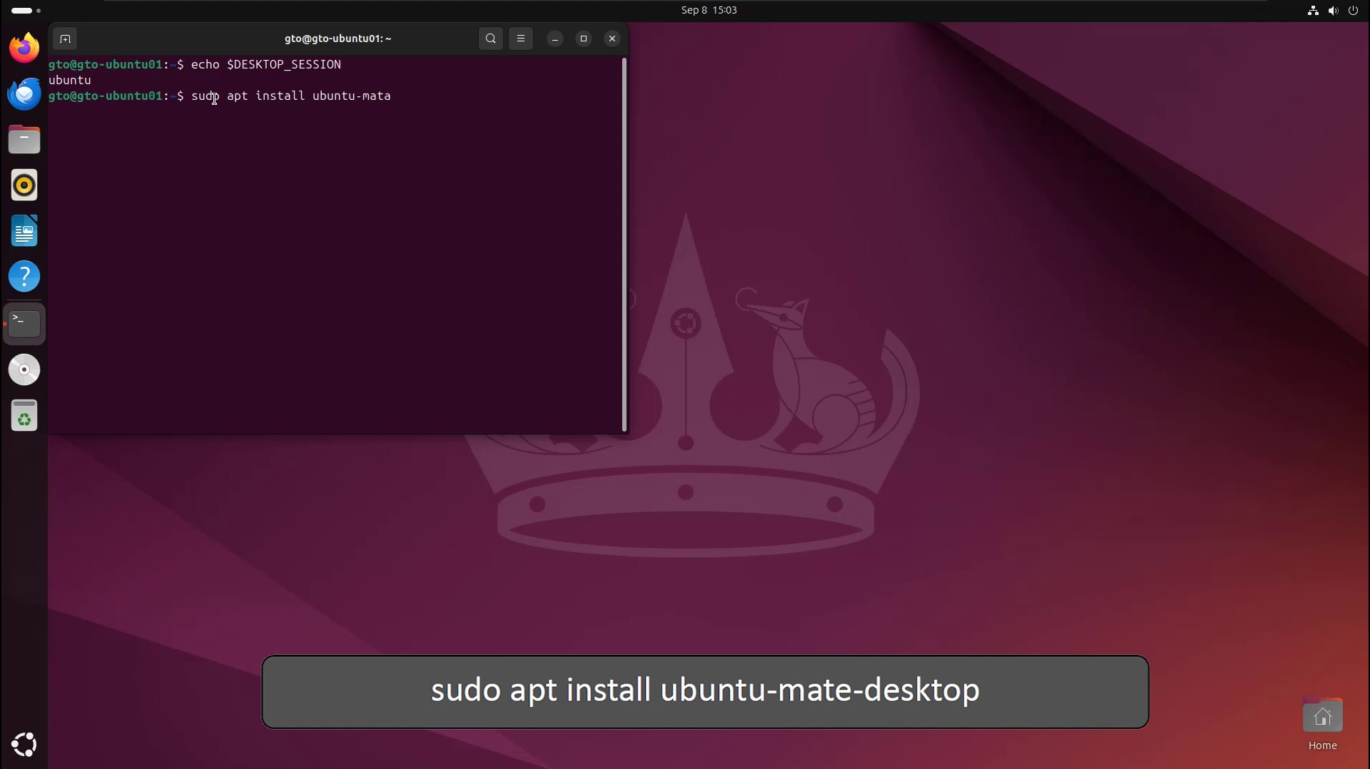
{"action": "key", "text": "BackSpace"}
{"action": "key", "text": "BackSpace"}
{"action": "key", "text": "BackSpace"}
{"action": "key", "text": "BackSpace"}
{"action": "type", "text": "mate-desktop"}
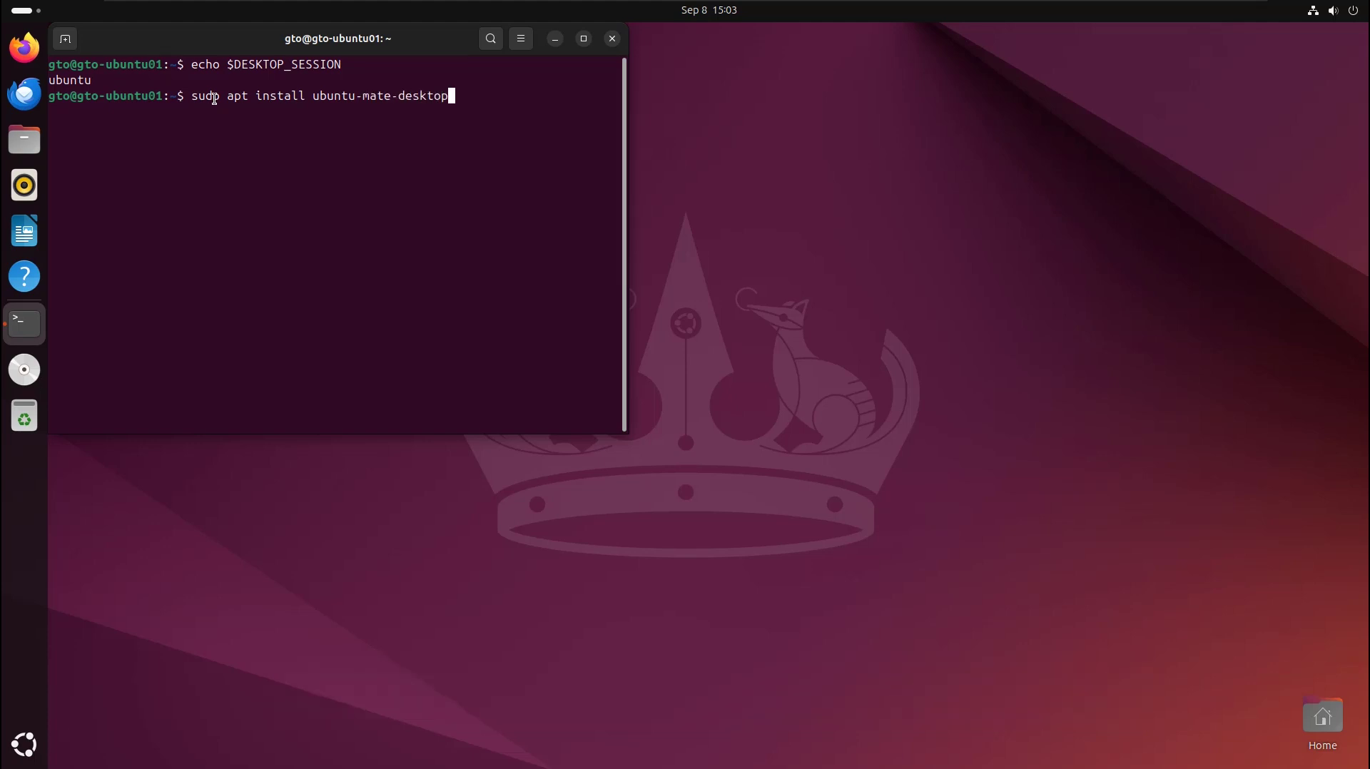
{"action": "key", "text": "Return"}
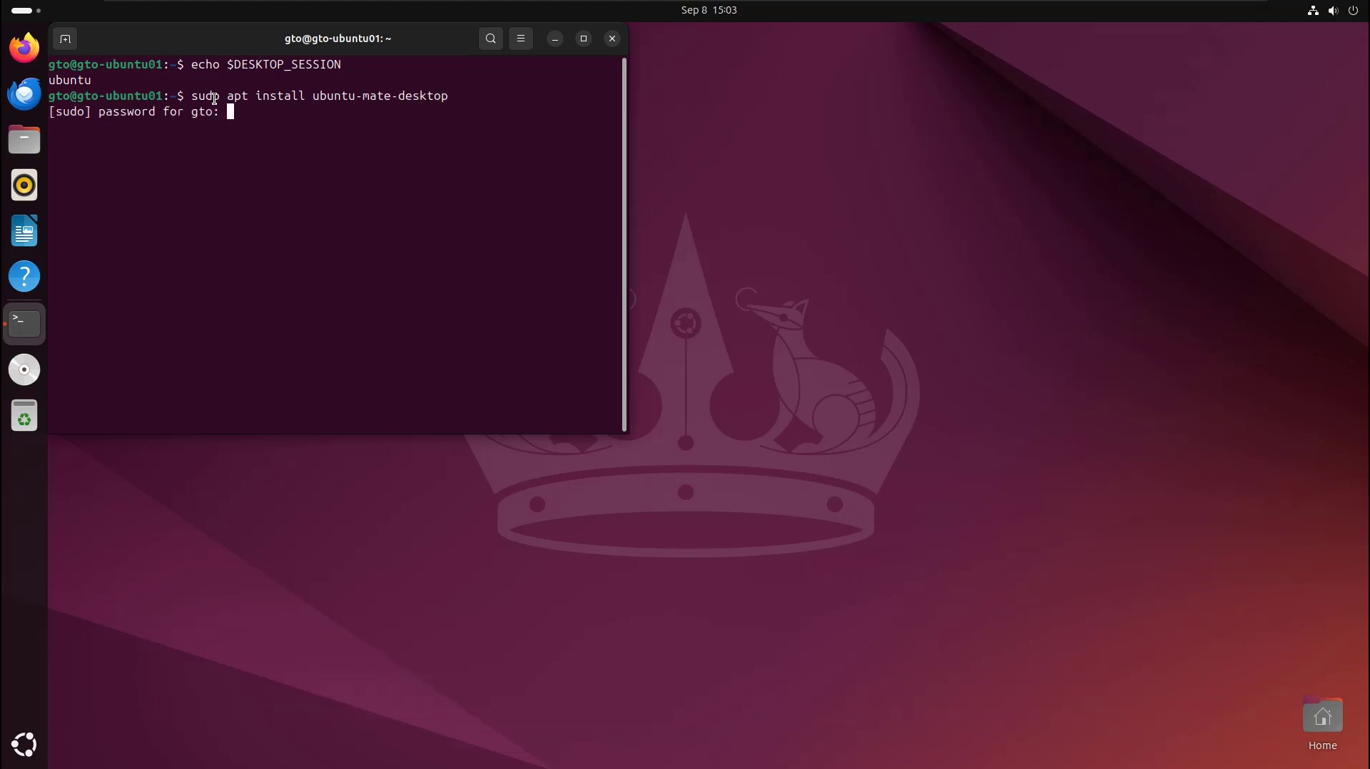
{"action": "key", "text": "Return"}
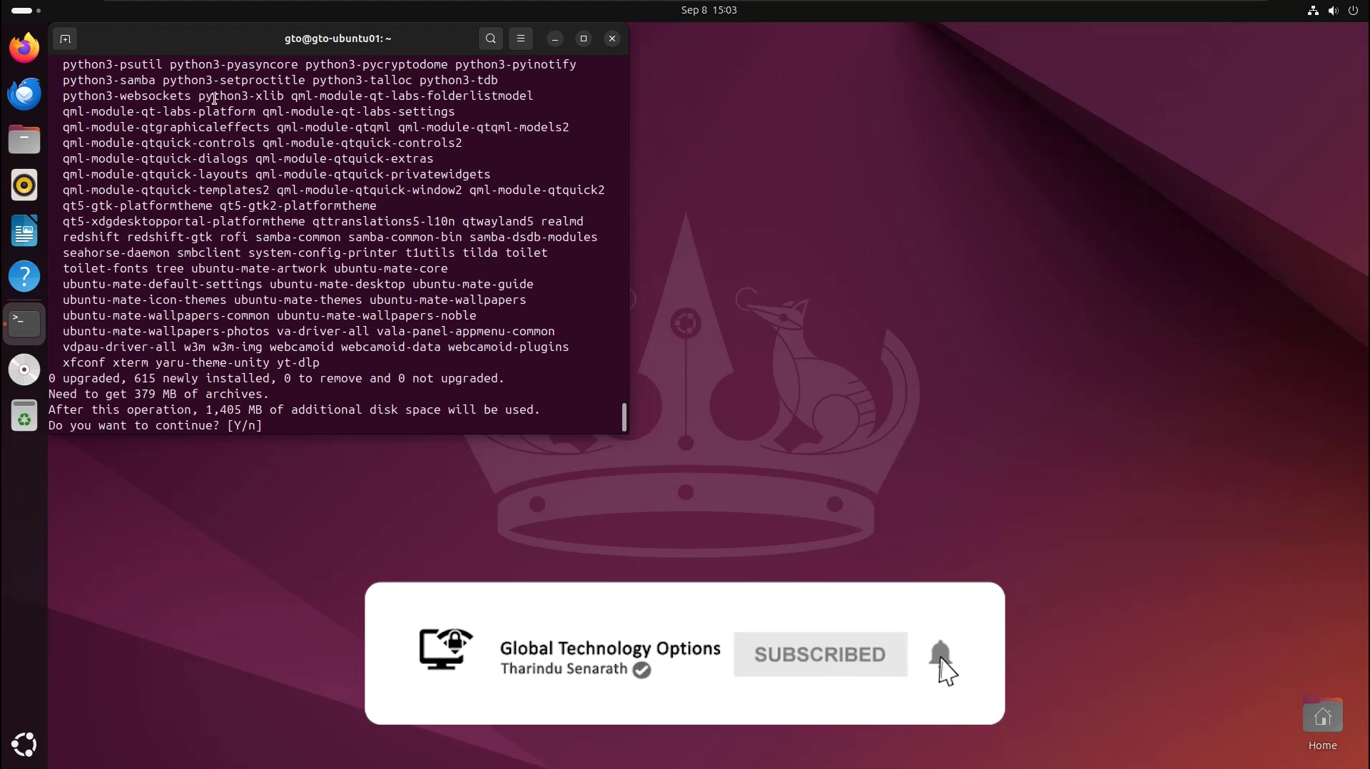
{"action": "type", "text": "y"}
{"action": "key", "text": "Return"}
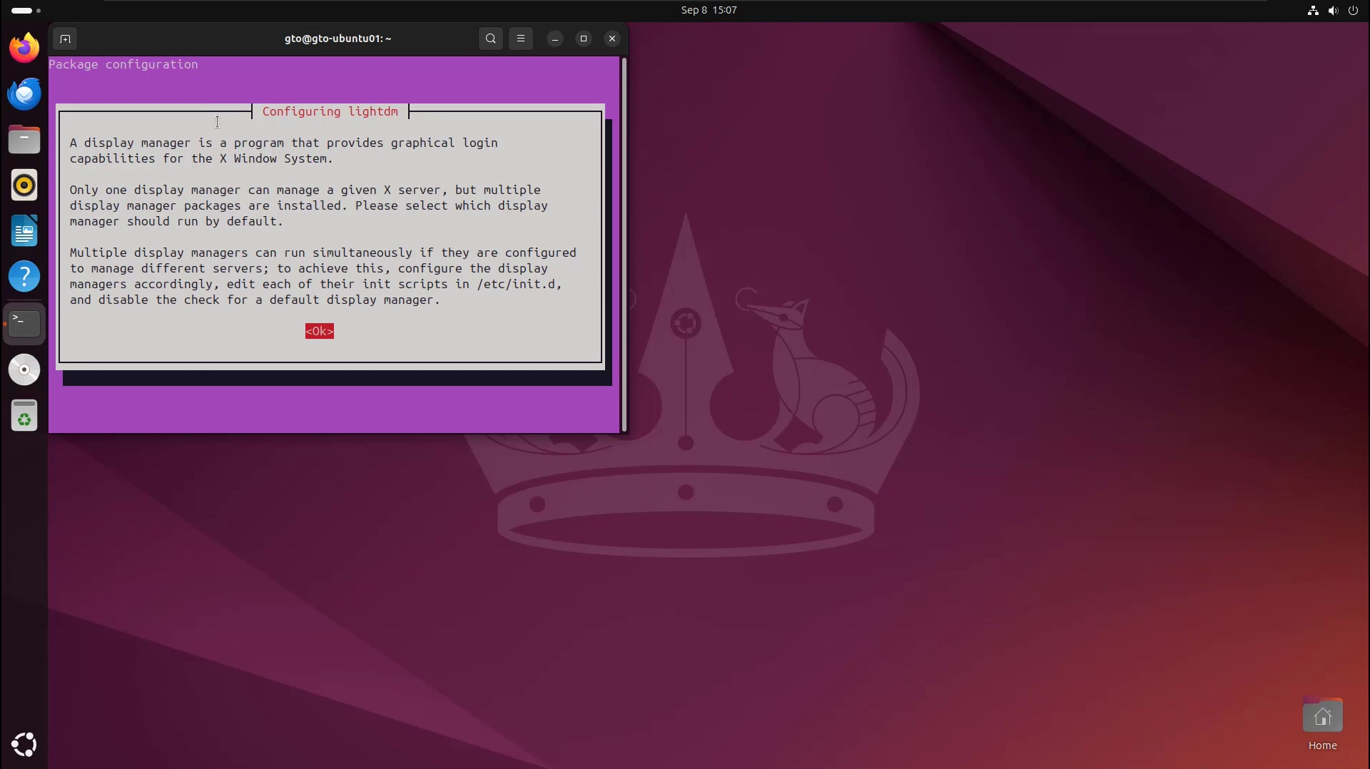
- Acknowledge the lightdm display manager configuration notice, let the installation finish, and reboot the machine
{"action": "key", "text": "Return"}
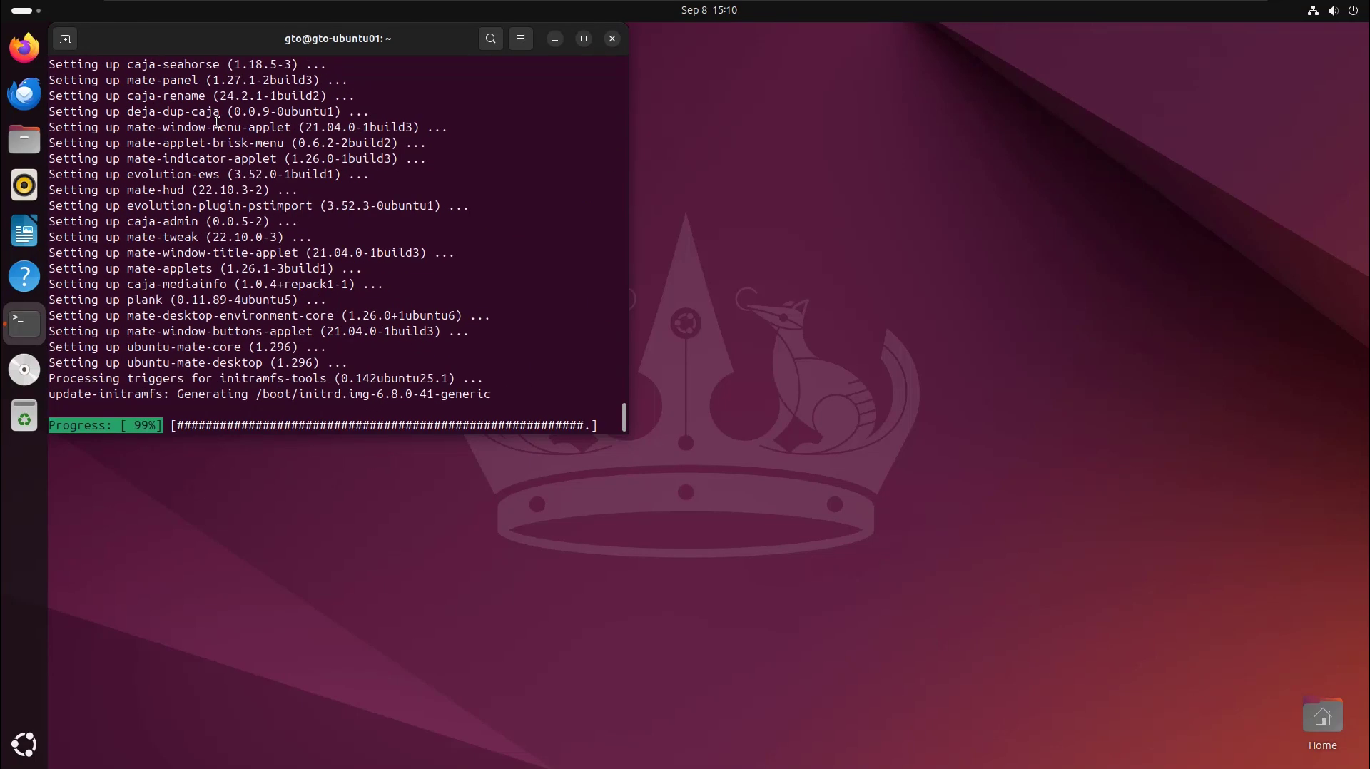
{"action": "type", "text": "reboot"}
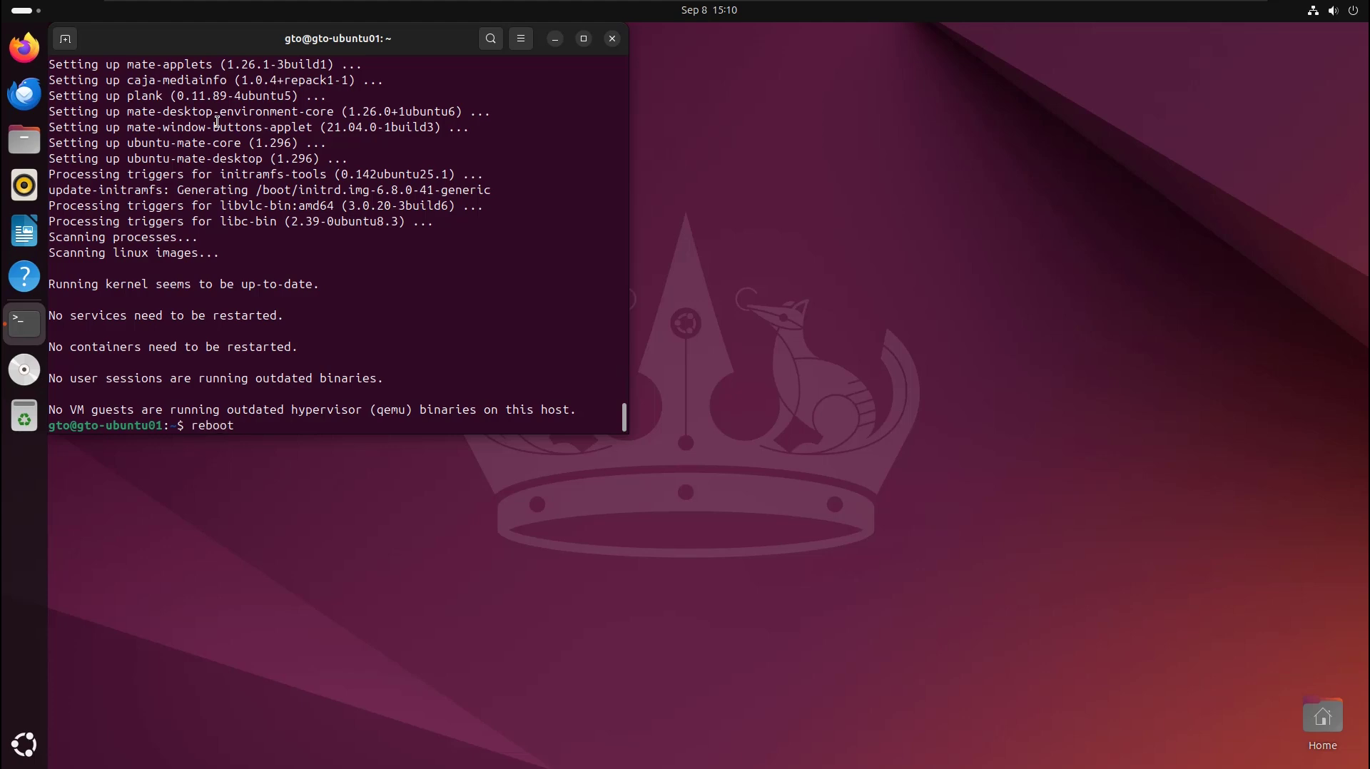
{"action": "key", "text": "Return"}
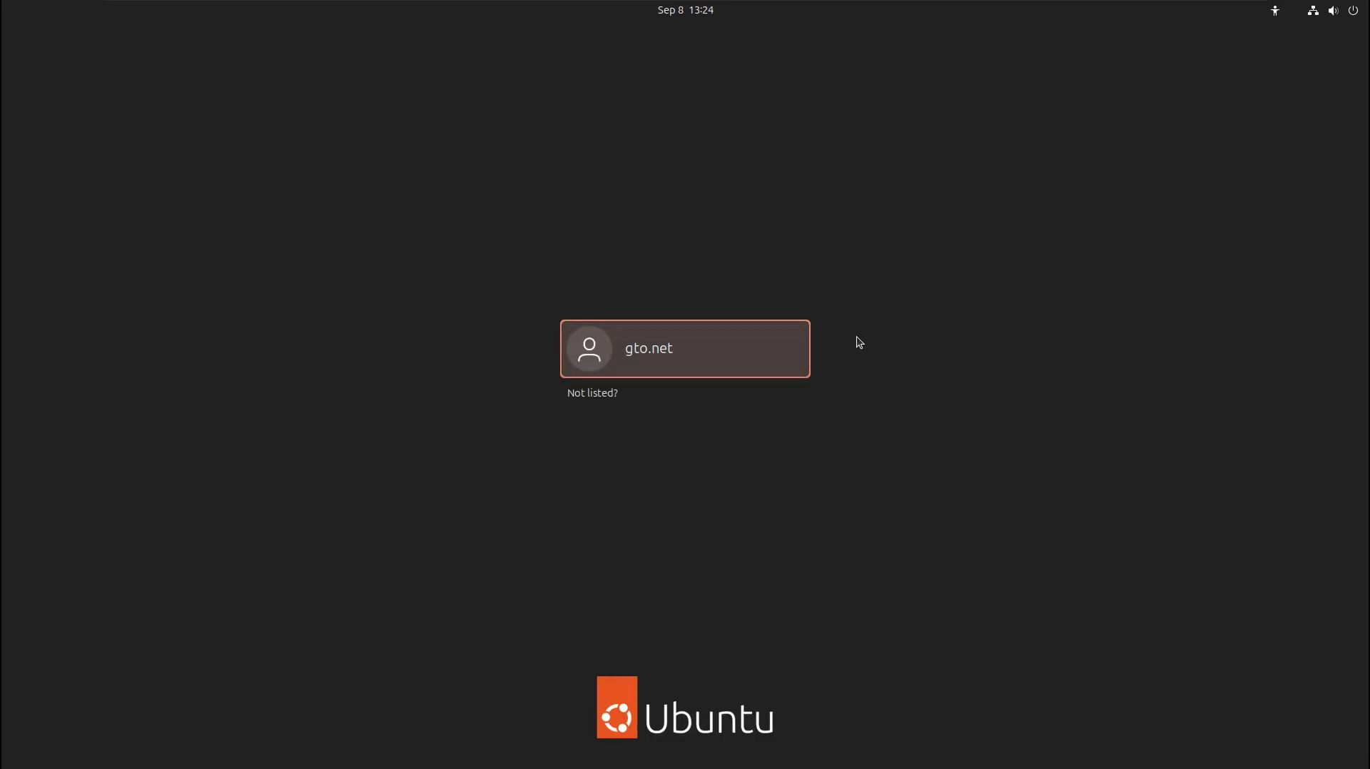
- Choose the MATE session for the listed account and log in with the account password
{"action": "left_click", "coordinate": [666, 357]}
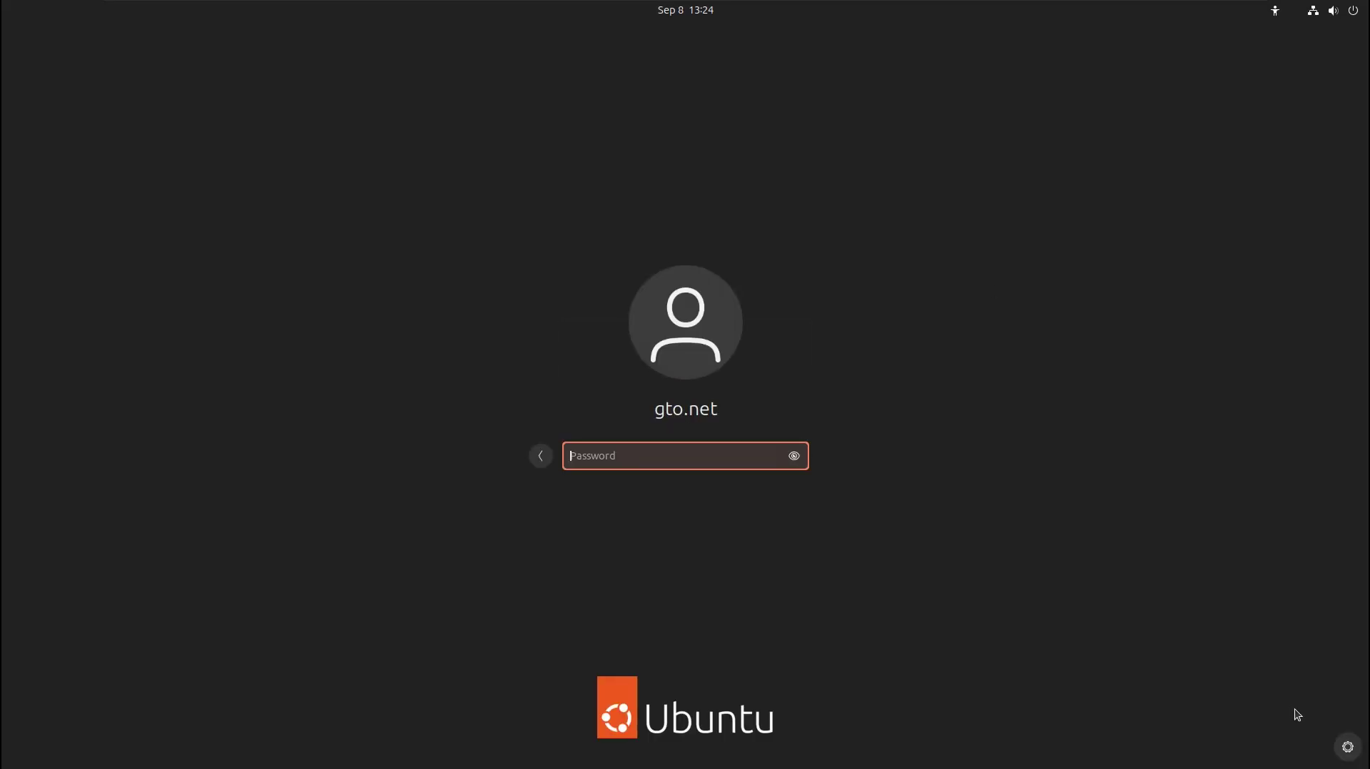
{"action": "left_click", "coordinate": [1347, 748]}
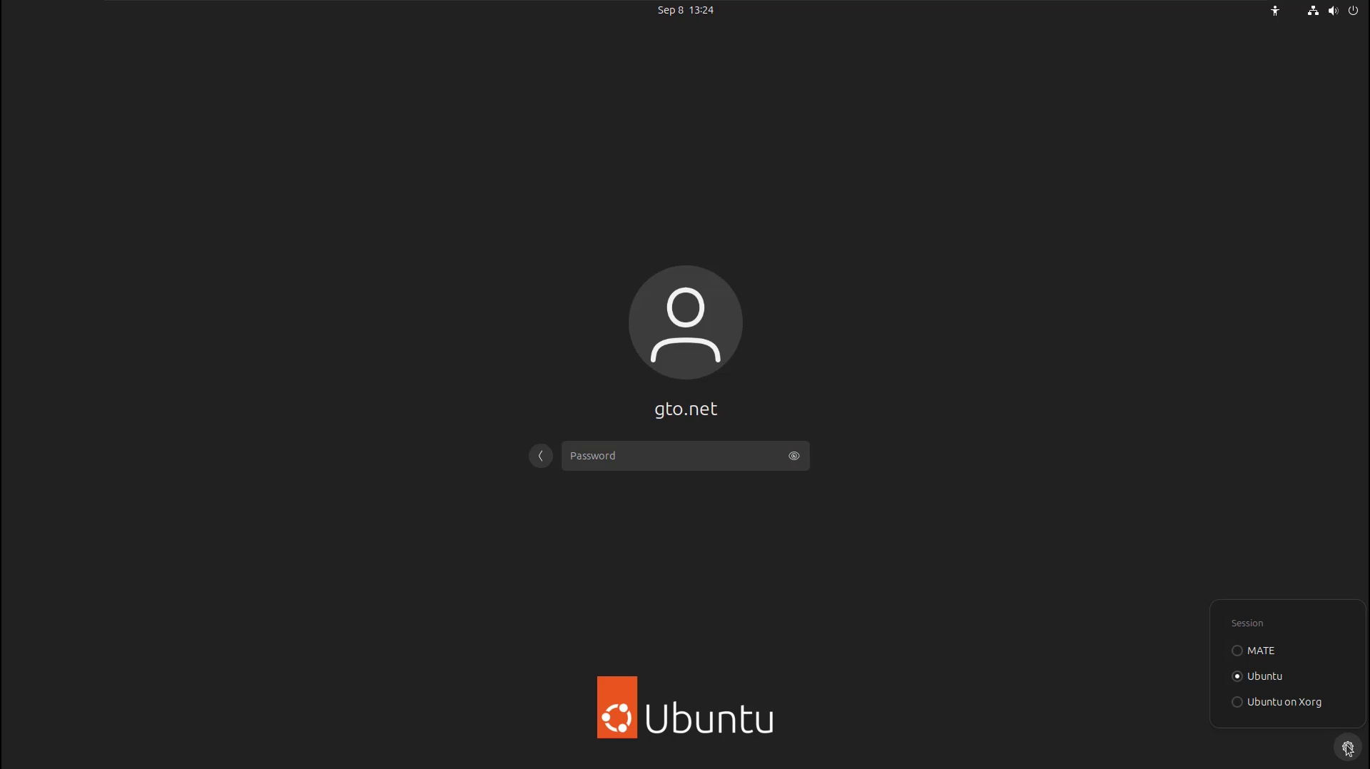
{"action": "left_click", "coordinate": [1244, 655]}
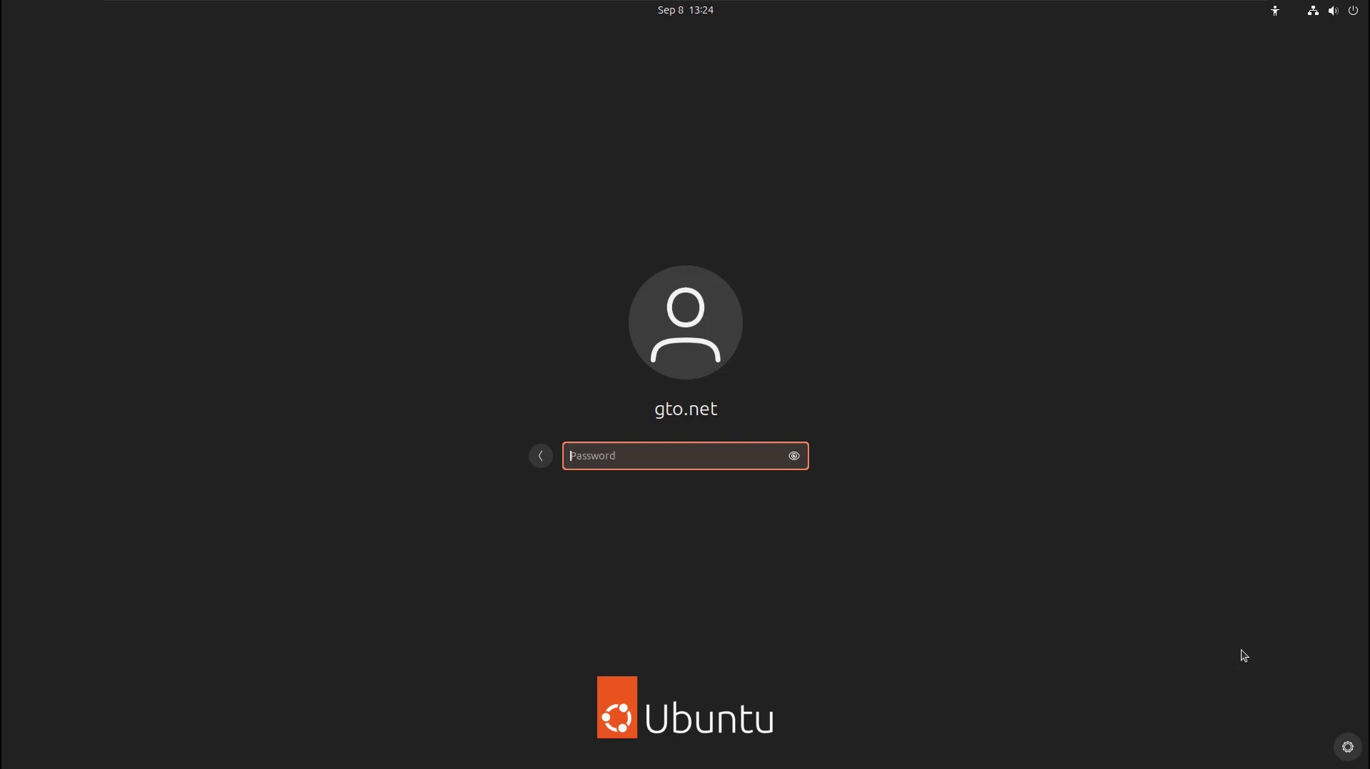
{"action": "type", "text": "••••••••••••"}
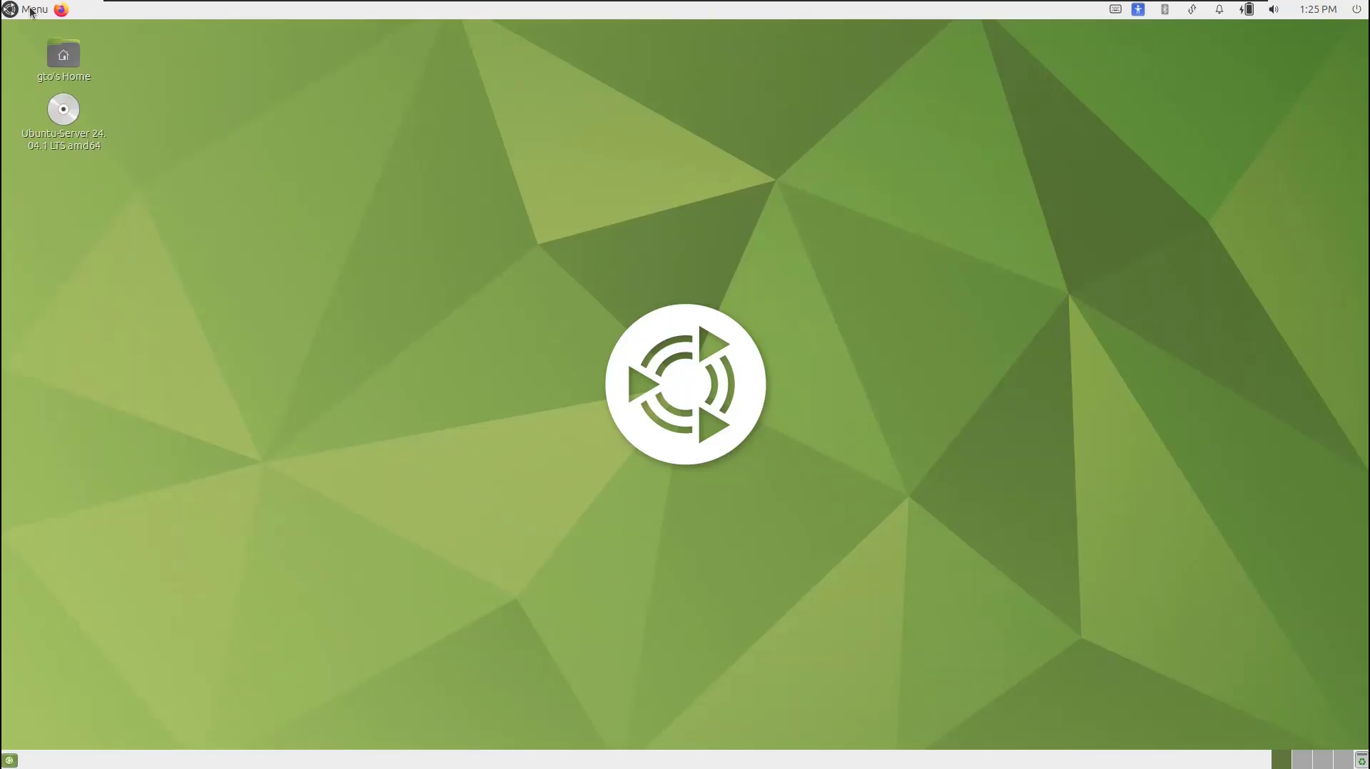
- Look through the application categories in the MATE desktop's main menu and close it
{"action": "left_click", "coordinate": [31, 10]}
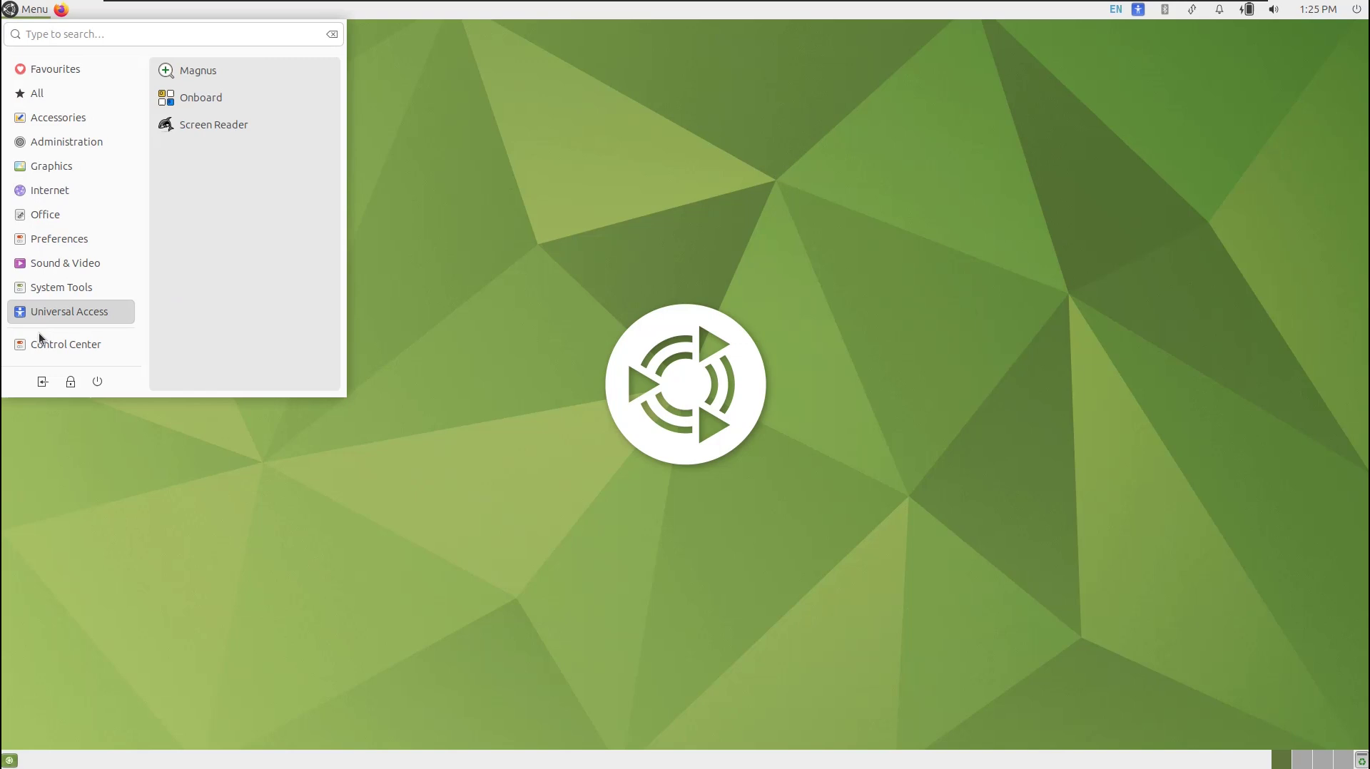
{"action": "left_click", "coordinate": [433, 292]}
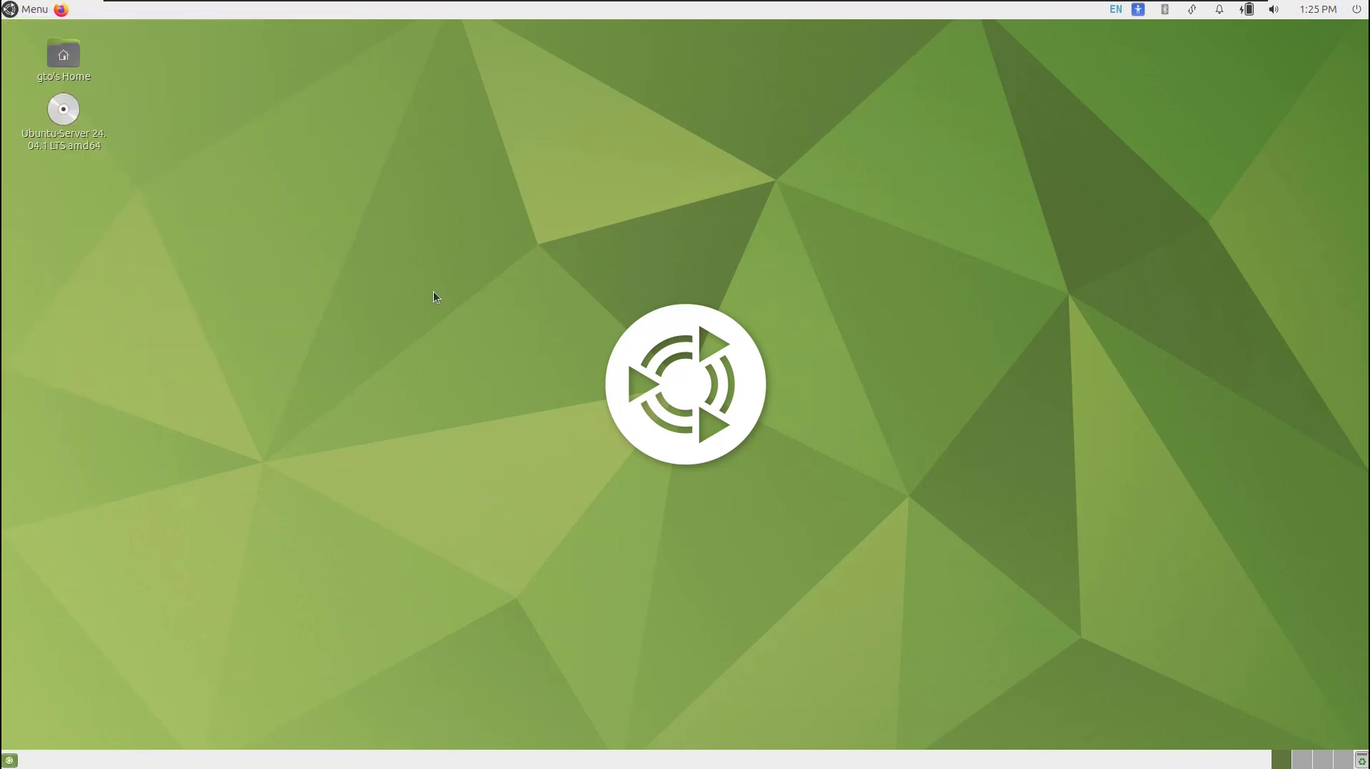
- Log out of MATE, choose the Ubuntu session for the listed account, and log in with the account password
{"action": "left_click", "coordinate": [1356, 10]}
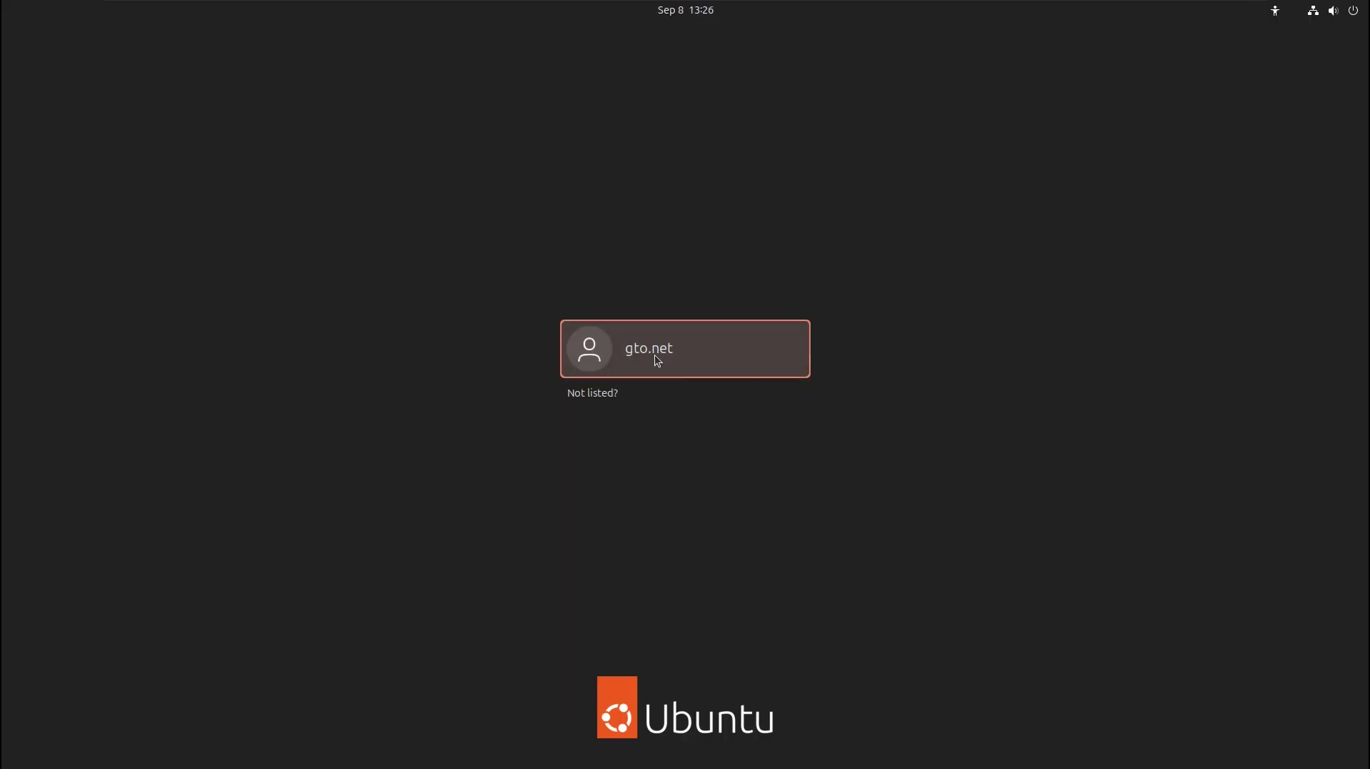
{"action": "left_click", "coordinate": [686, 352]}
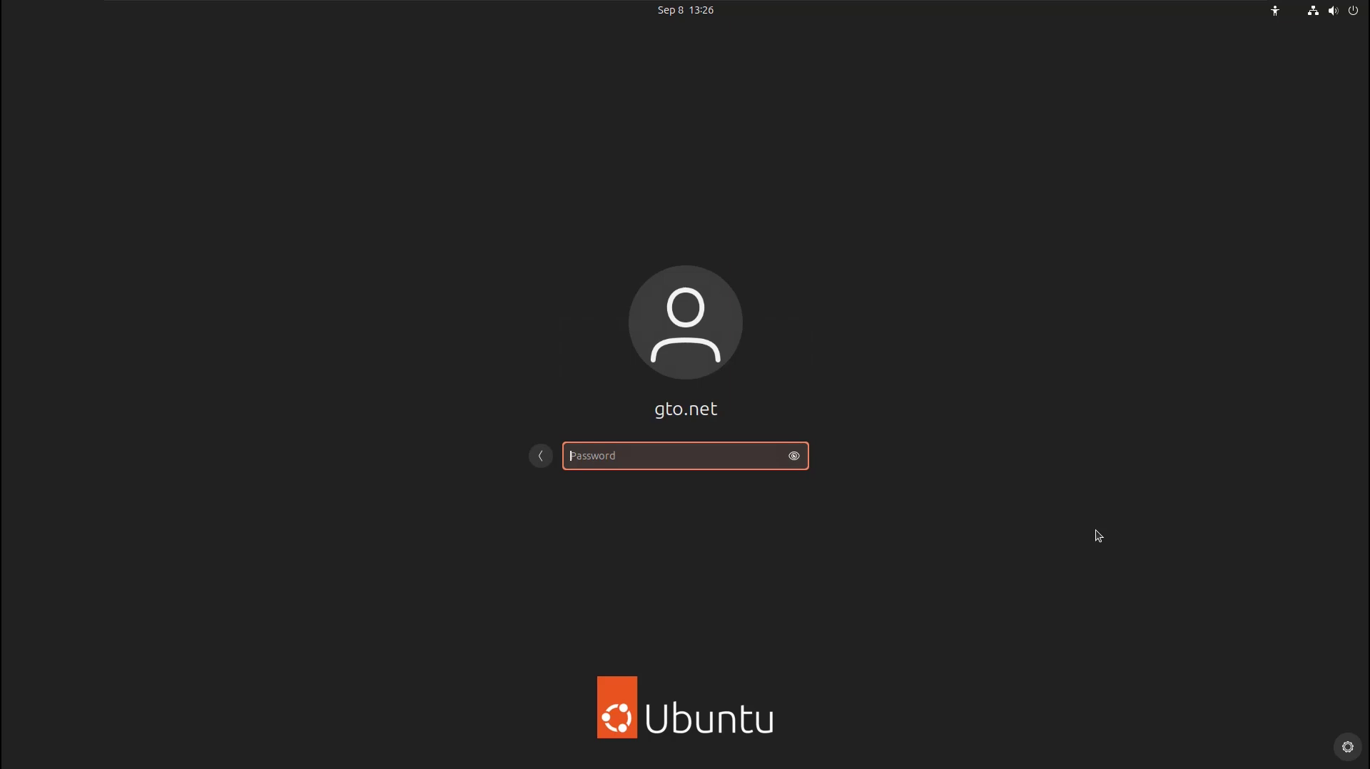
{"action": "left_click", "coordinate": [1347, 747]}
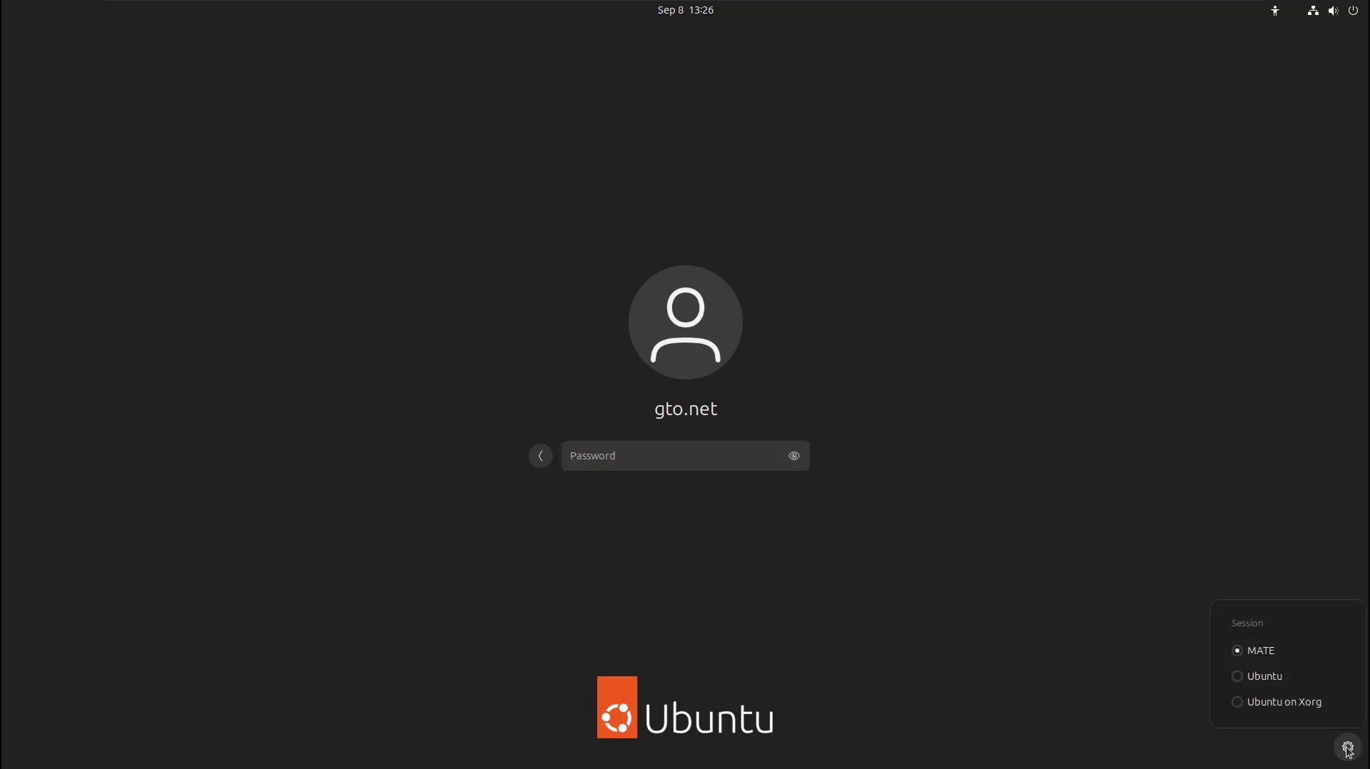
{"action": "left_click", "coordinate": [1265, 677]}
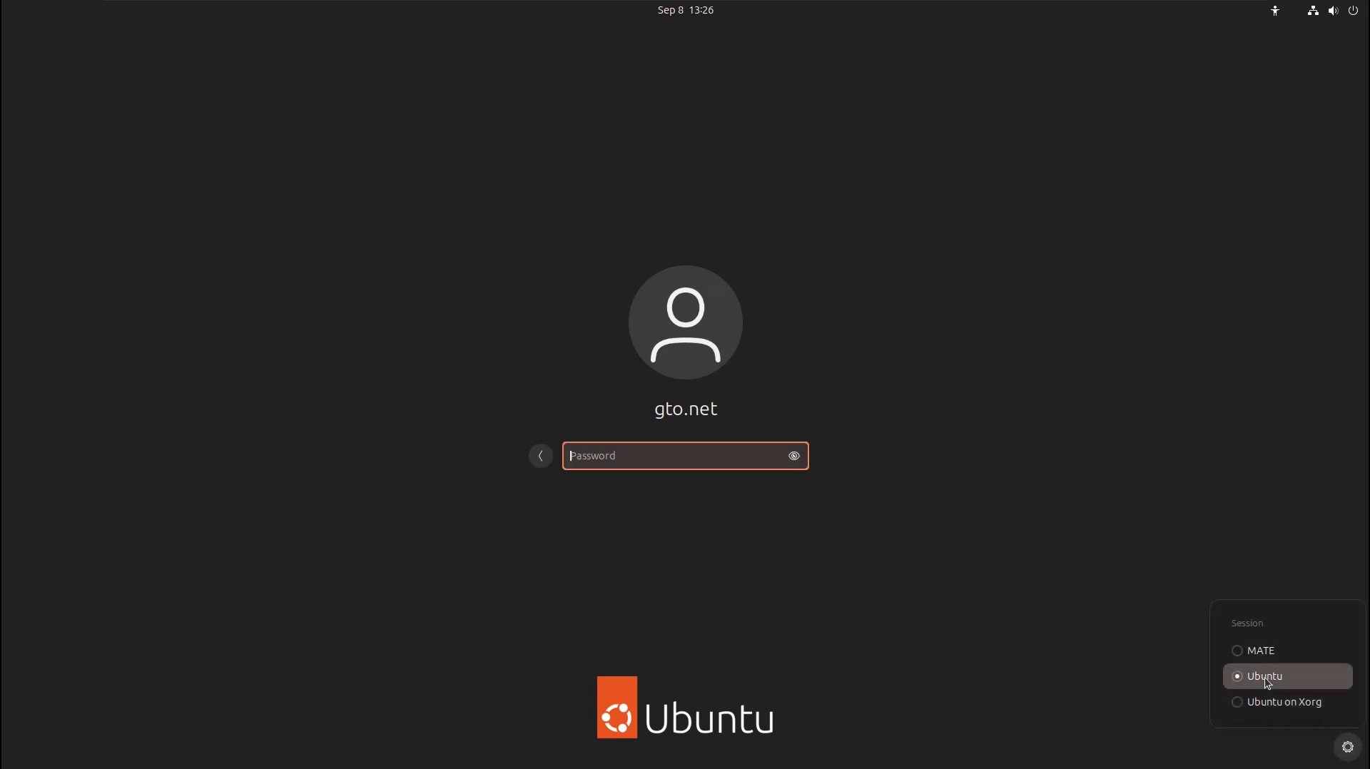
{"action": "type", "text": "*************"}
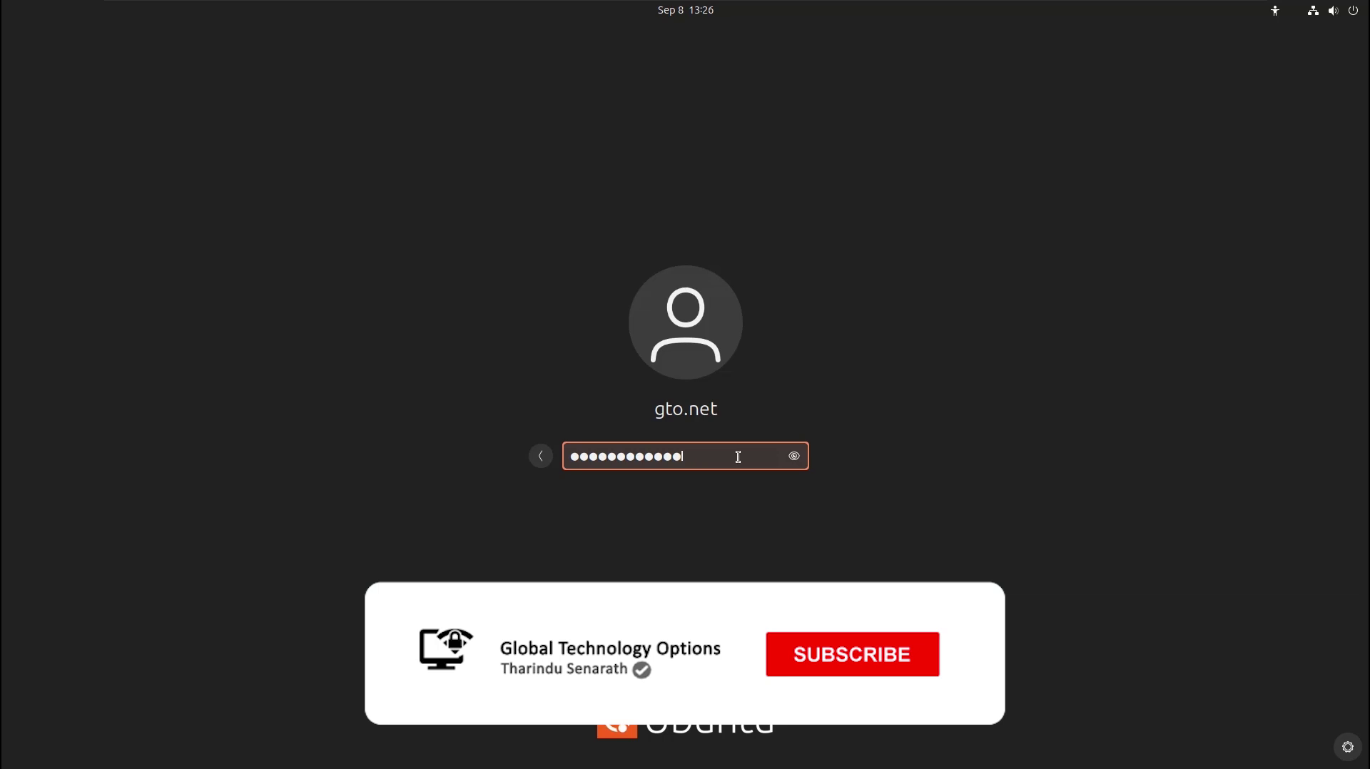
{"action": "key", "text": "Return"}
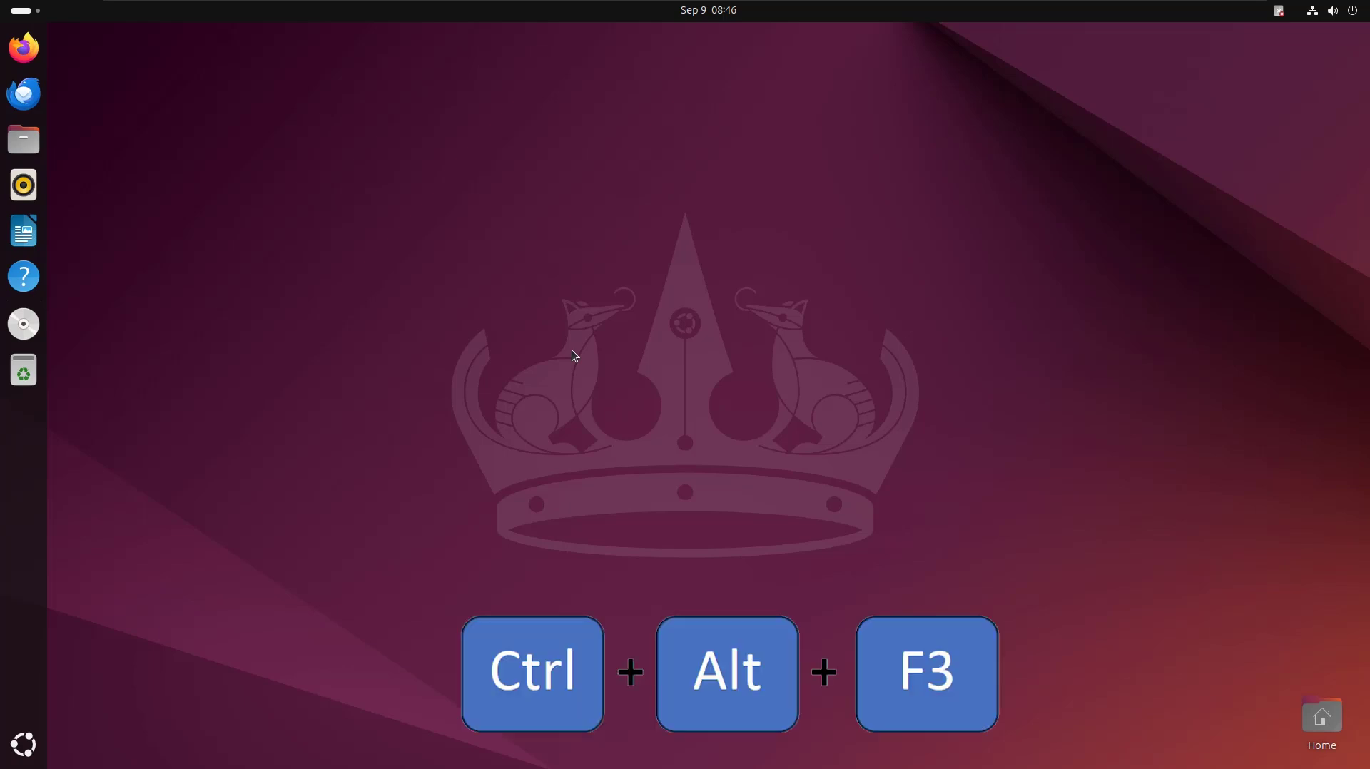
- Switch to the tty3 text console and return to the graphical desktop
{"action": "key", "text": "ctrl+alt+F3"}
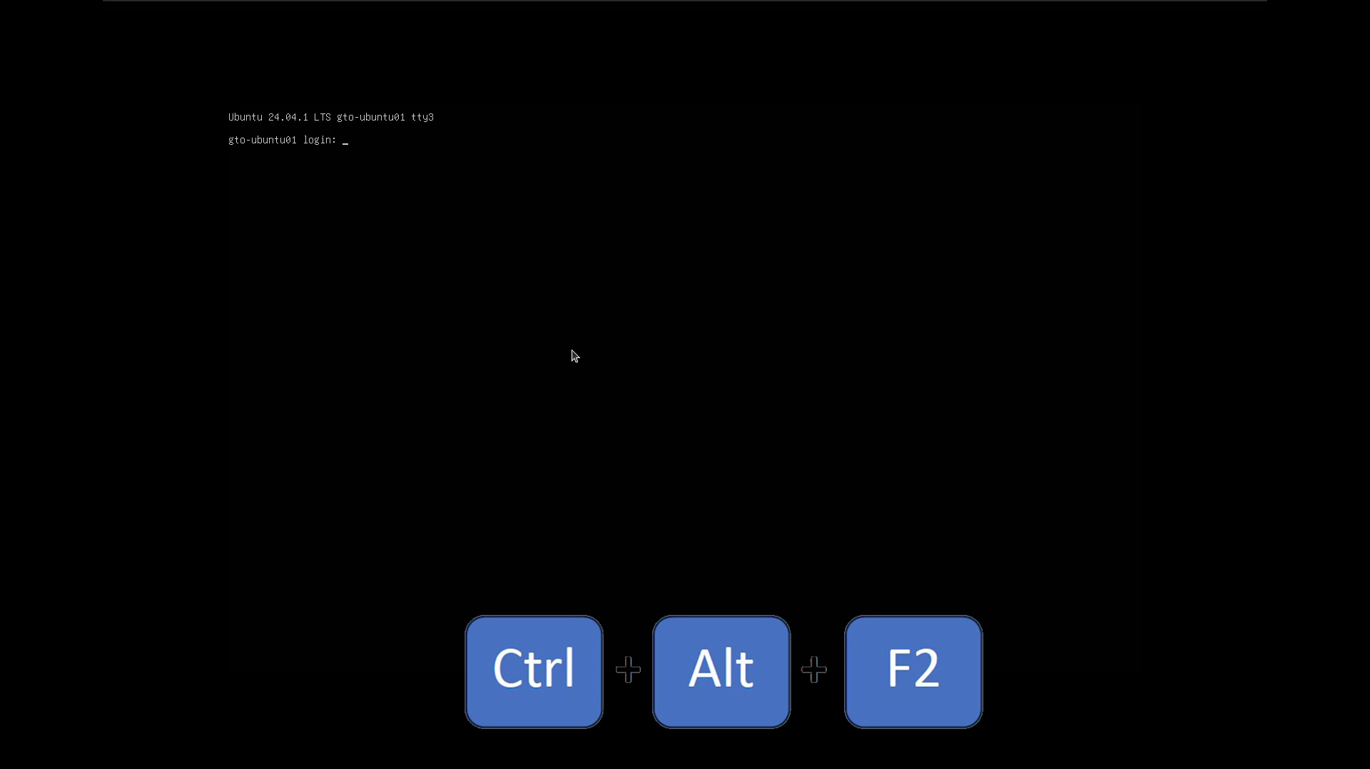
{"action": "key", "text": "ctrl+alt+F2"}
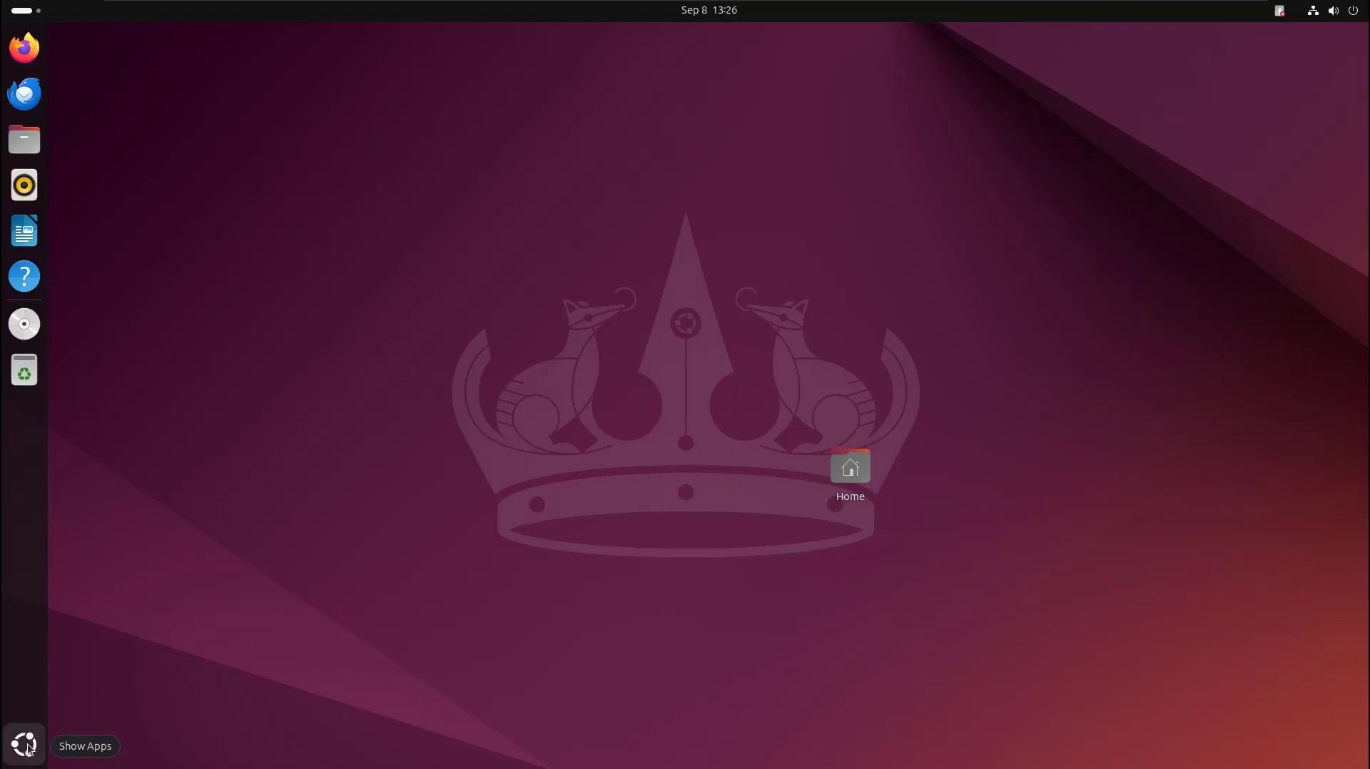
- Run systemctl isolate multy-user.target in a new terminal and authenticate with the account password
{"action": "left_click", "coordinate": [24, 744]}
{"action": "left_click", "coordinate": [635, 401]}
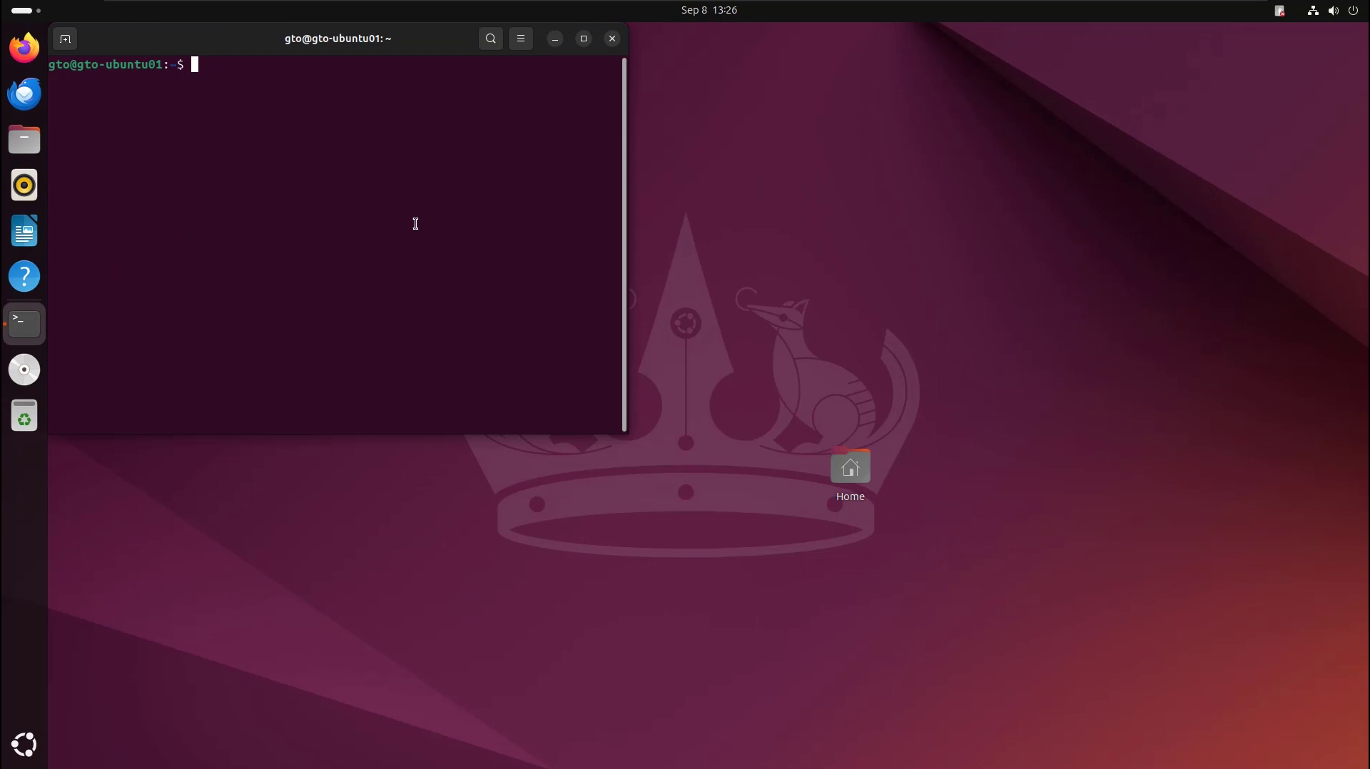
{"action": "type", "text": "systemctl"}
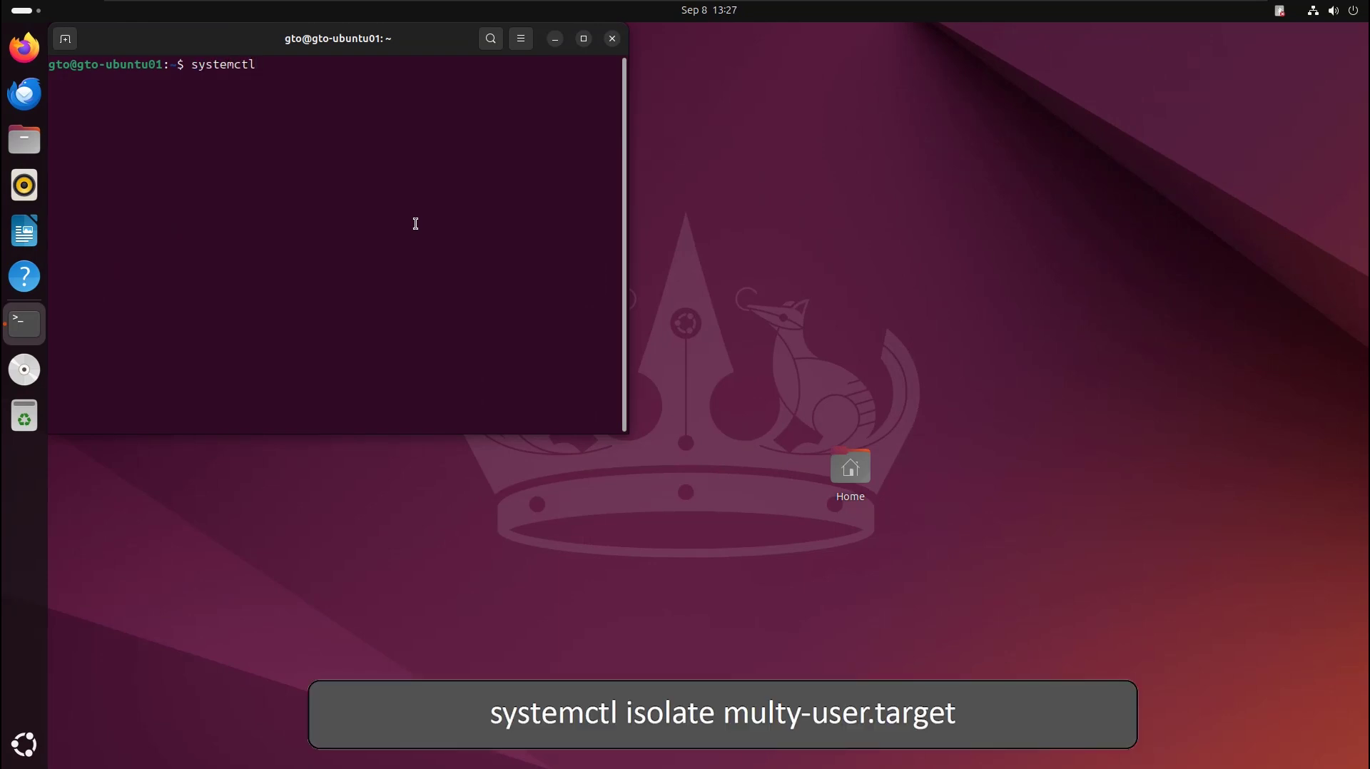
{"action": "type", "text": " isolate multy-user.target"}
{"action": "key", "text": "Return"}
{"action": "type", "text": "******"}
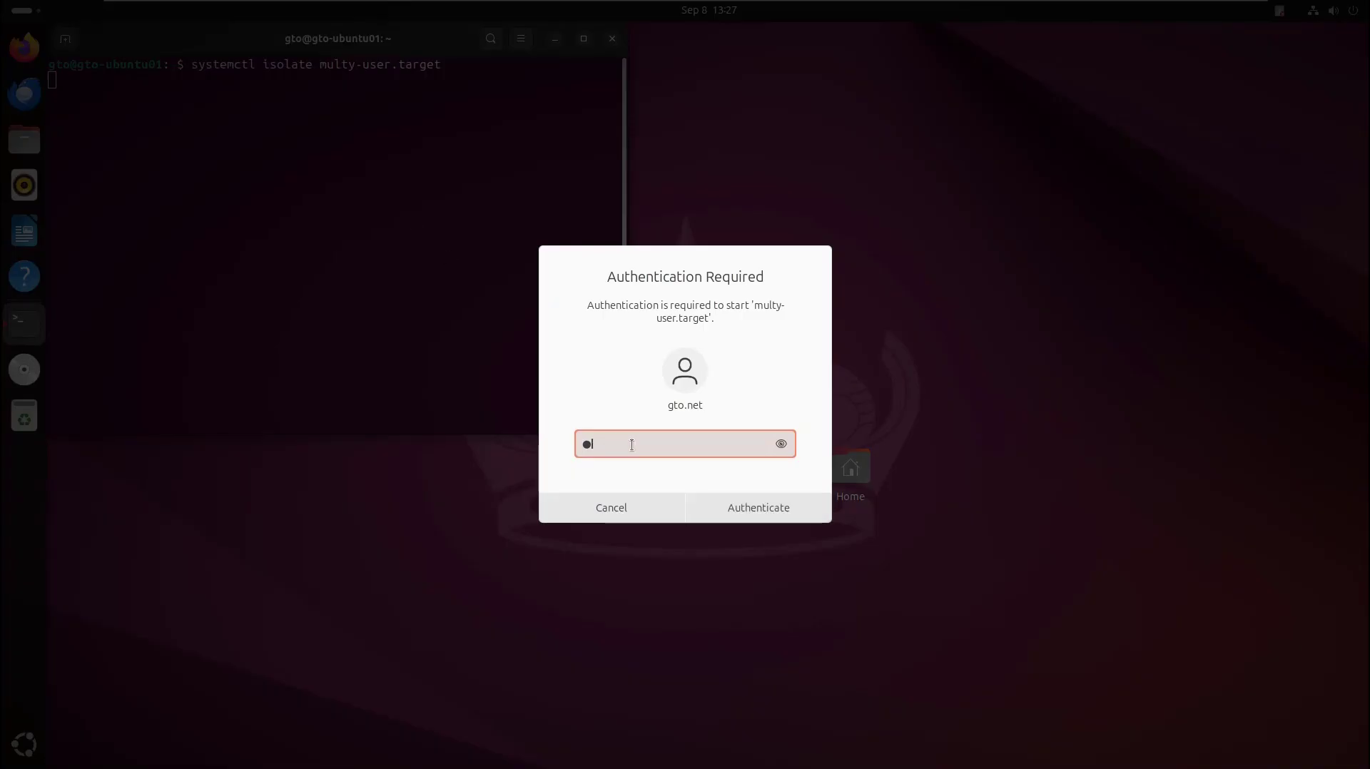
{"action": "type", "text": "******"}
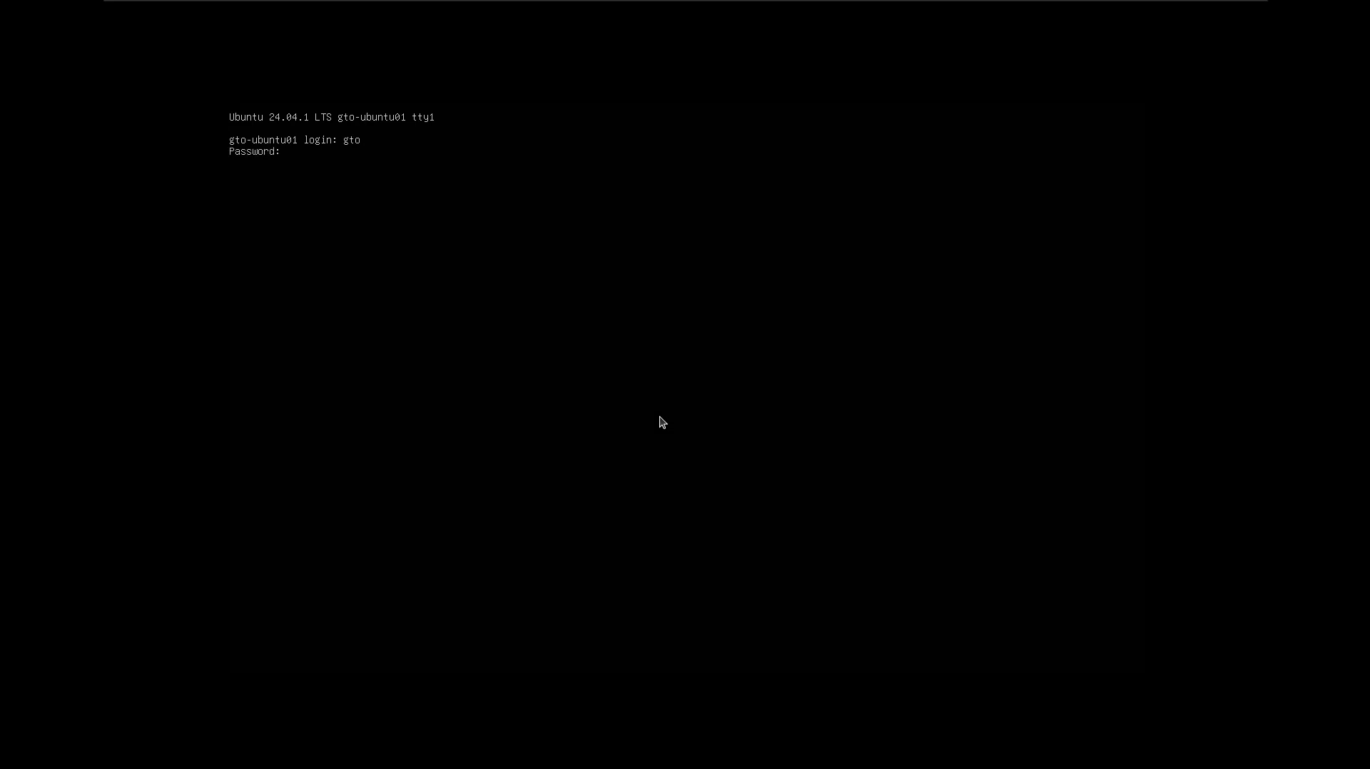
- Log in at the tty1 text console and run systemctl isolate graphical.target, authenticating with the account password
{"action": "key", "text": "Return"}
{"action": "type", "text": "systemctl isolate grap"}
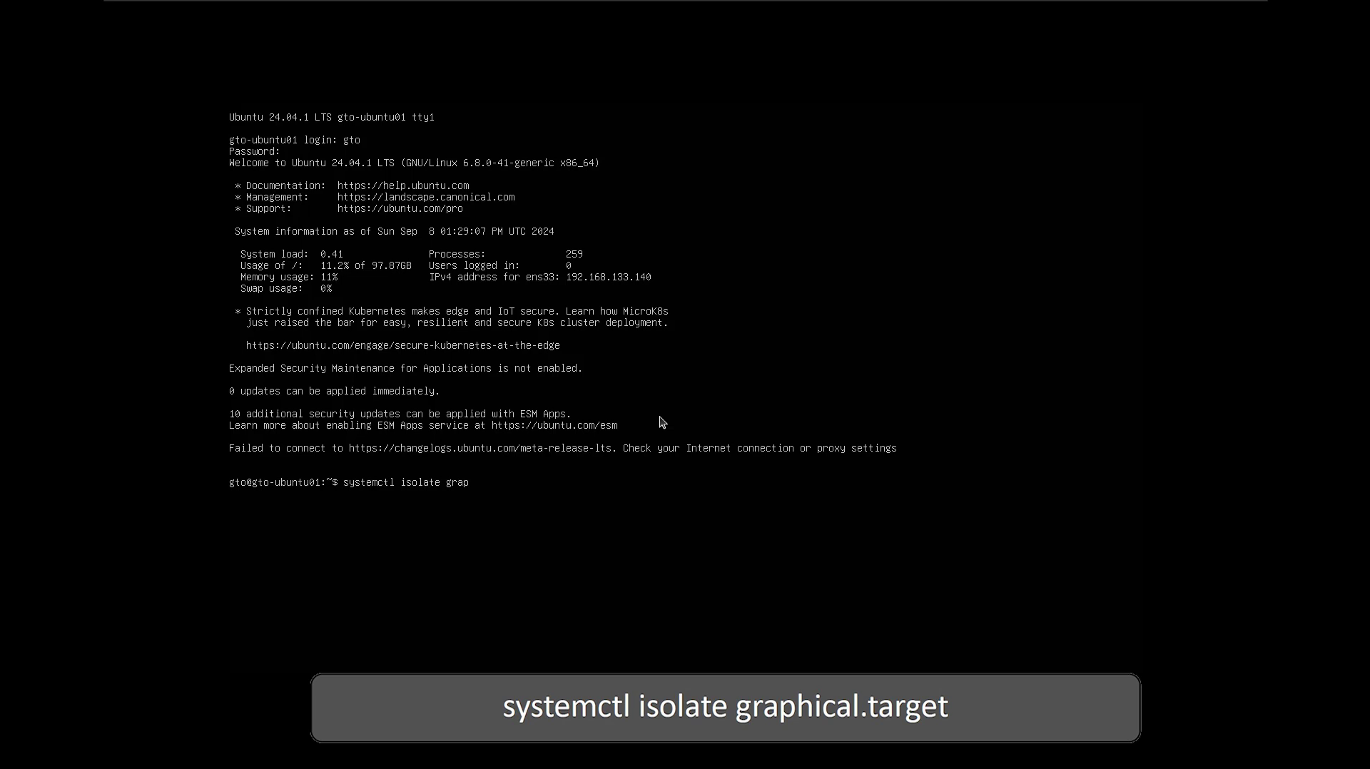
{"action": "type", "text": "hical.target"}
{"action": "key", "text": "Return"}
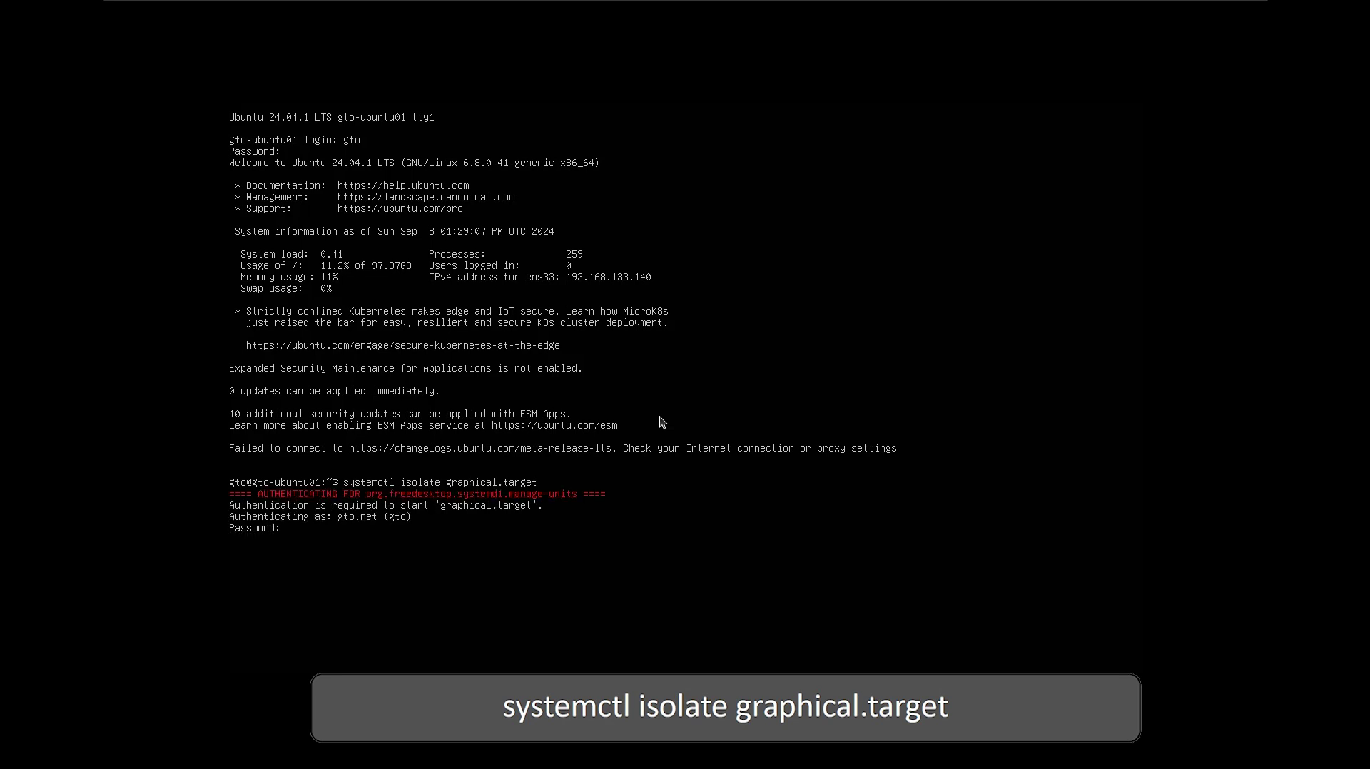
{"action": "key", "text": "Return"}
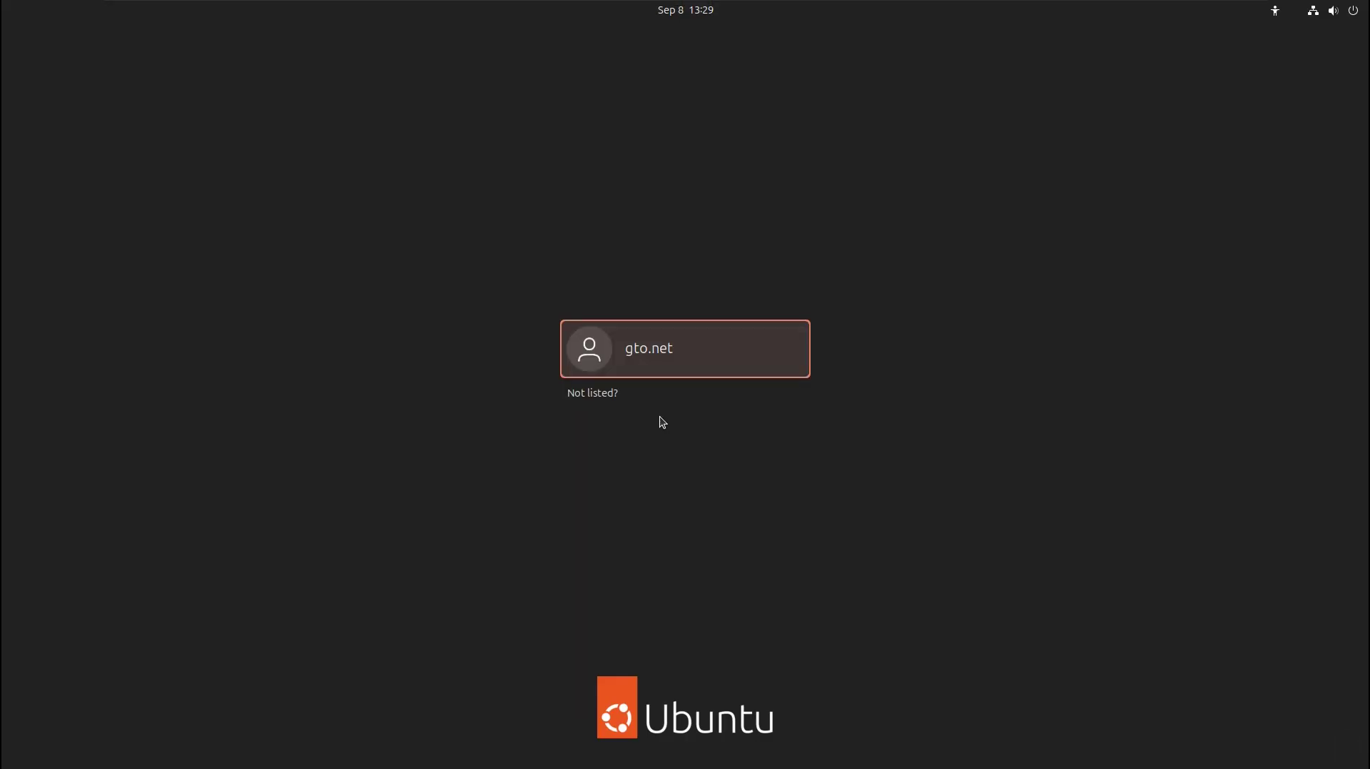
- Select the listed account, choose the Ubuntu session, and log in to the desktop with the account password
{"action": "left_click", "coordinate": [695, 362]}
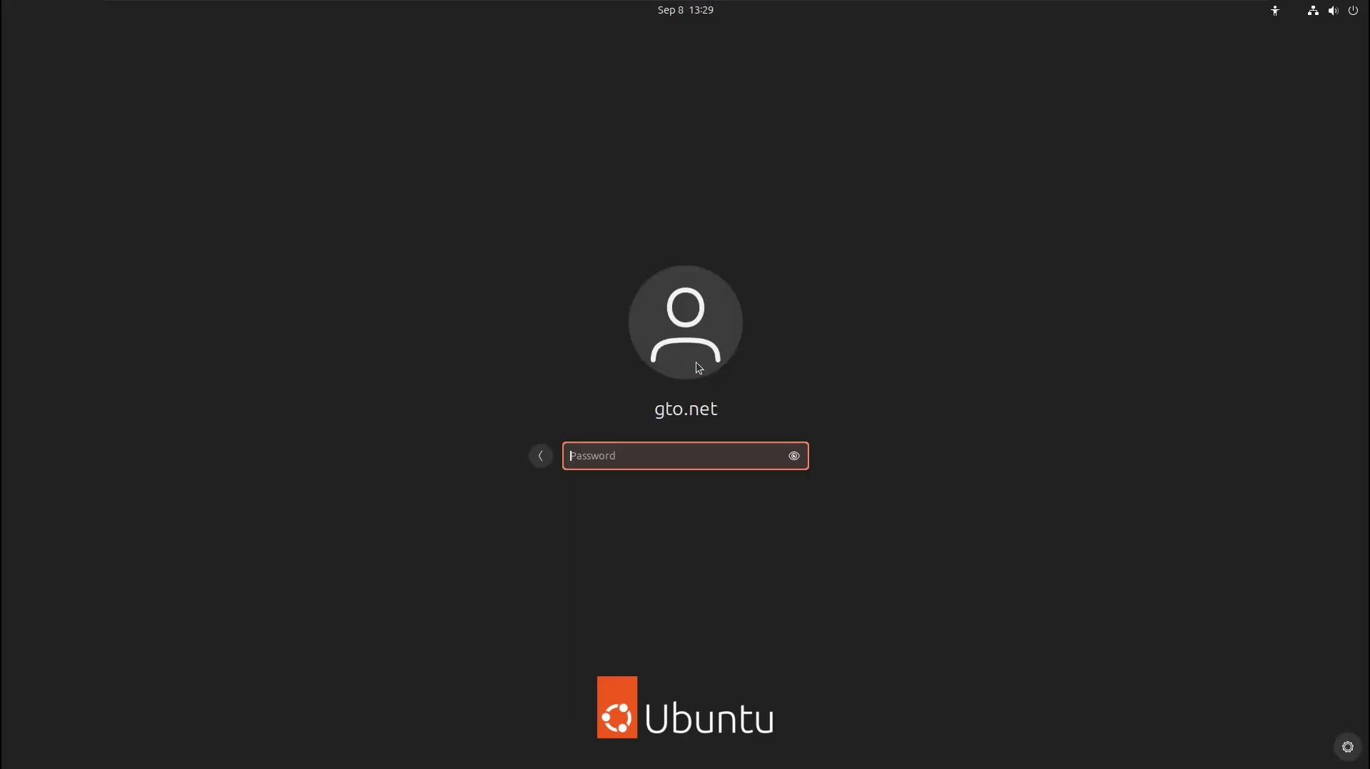
{"action": "left_click", "coordinate": [1347, 747]}
{"action": "left_click", "coordinate": [1259, 685]}
{"action": "type", "text": "••••••••••••"}
{"action": "key", "text": "Return"}
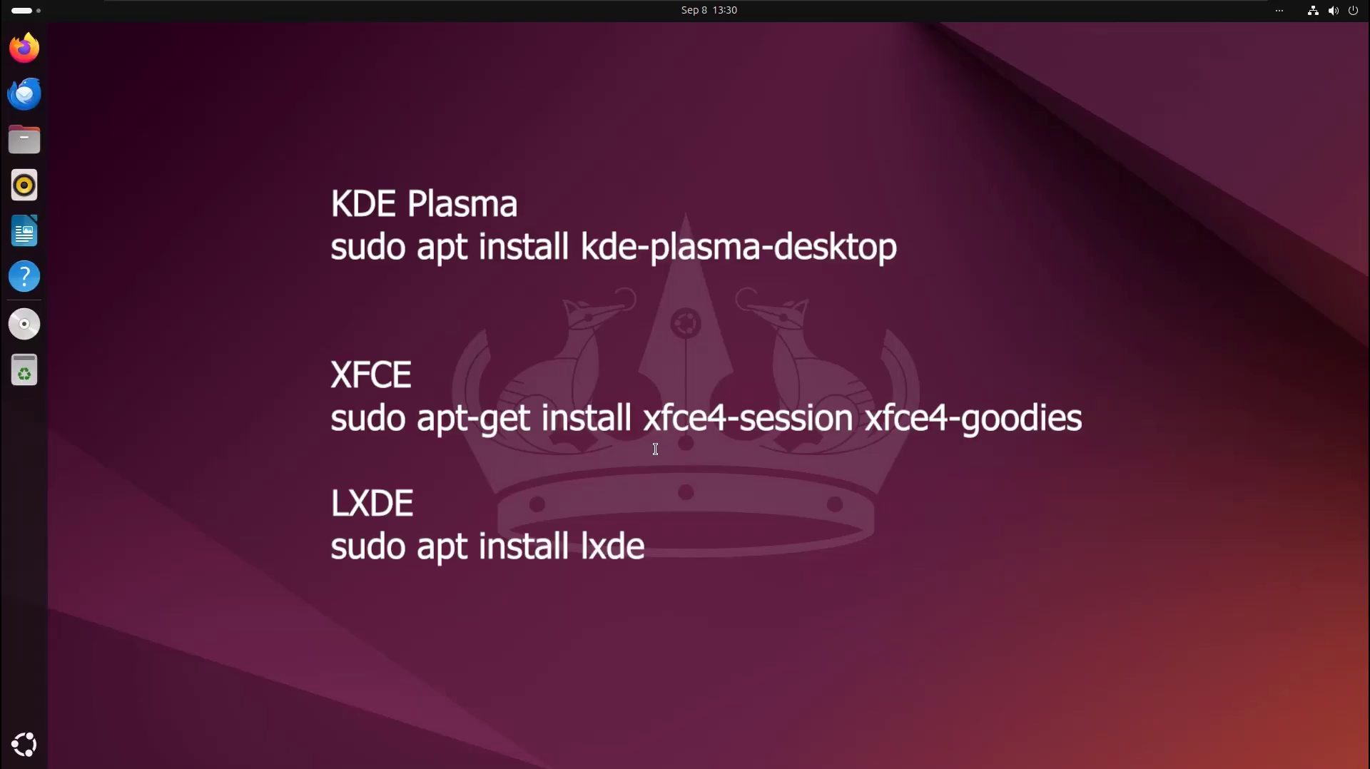